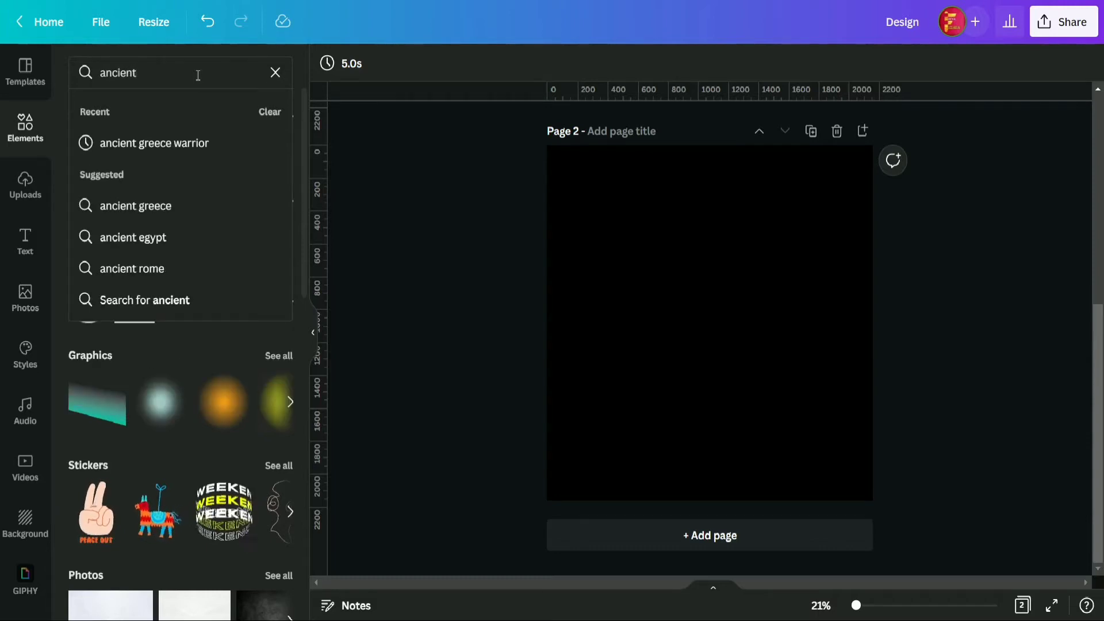
Search the elements library for "ancient greece warrior" and browse the results.
key(Down)
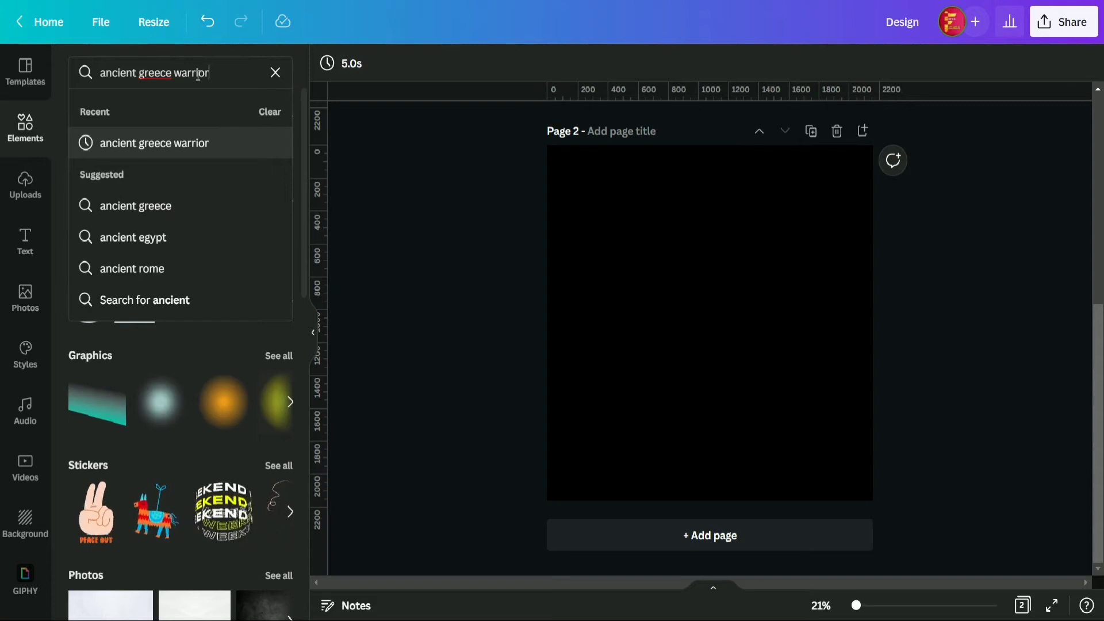
key(Return)
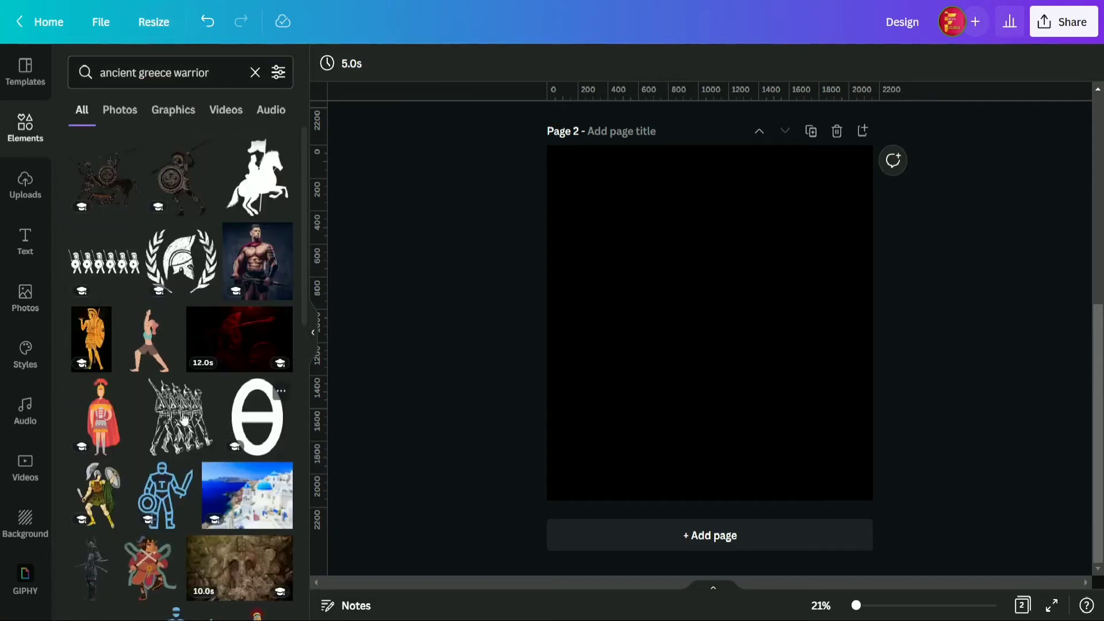
scroll(185, 420, down, 8)
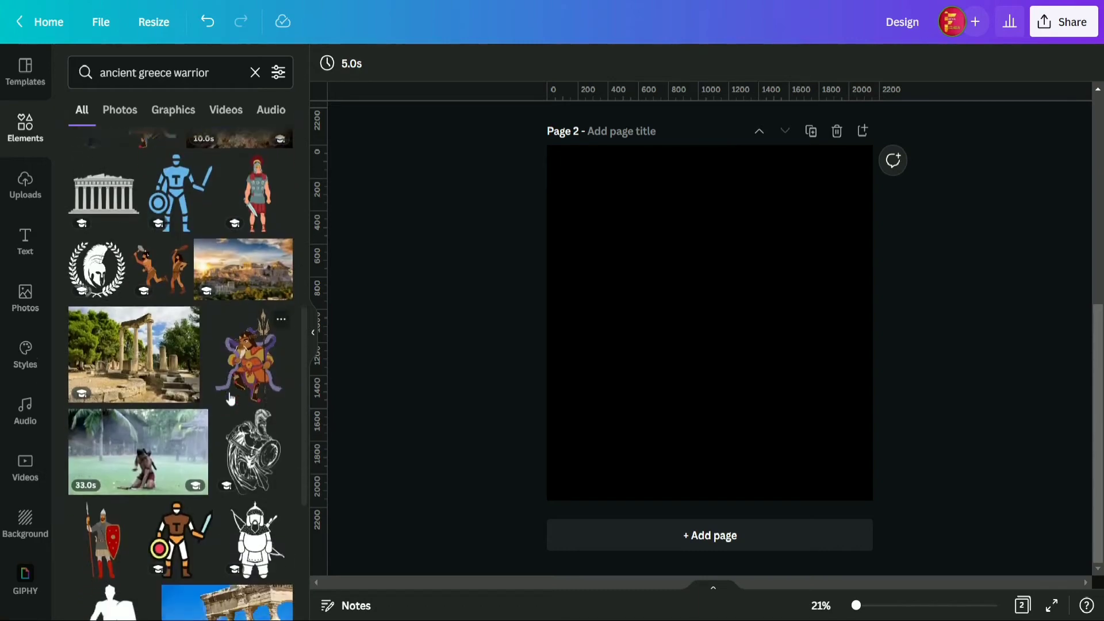
scroll(230, 399, down, 3)
scroll(222, 394, up, 8)
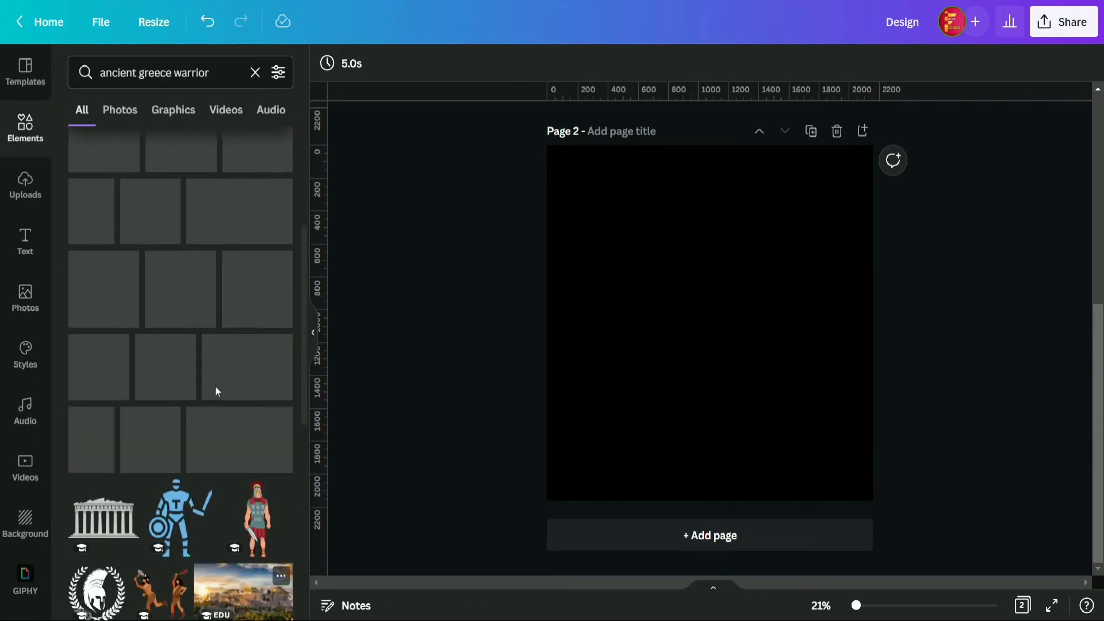
Limit the results to photos and add the red-caped warrior holding a sword on his shoulder and a helmet to page 2.
click(120, 111)
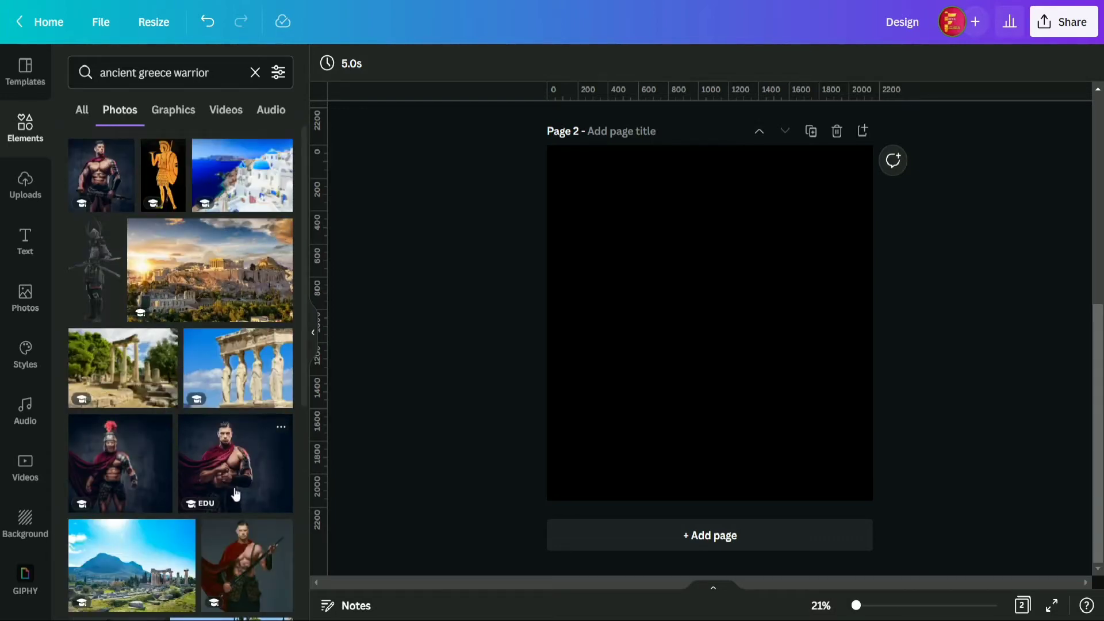
scroll(236, 494, down, 5)
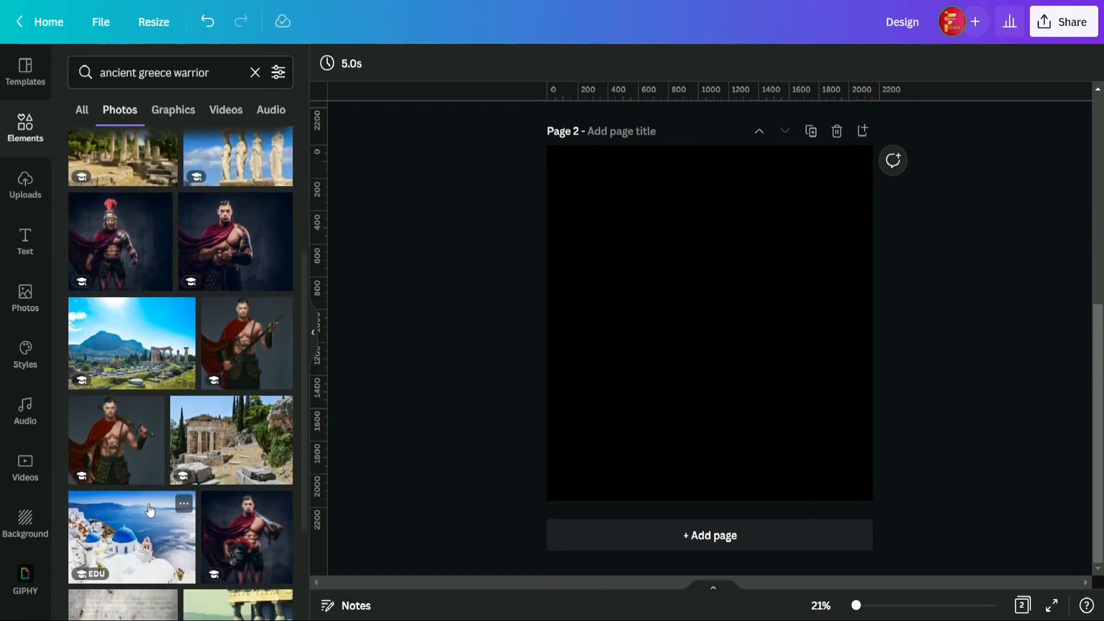
scroll(242, 518, down, 3)
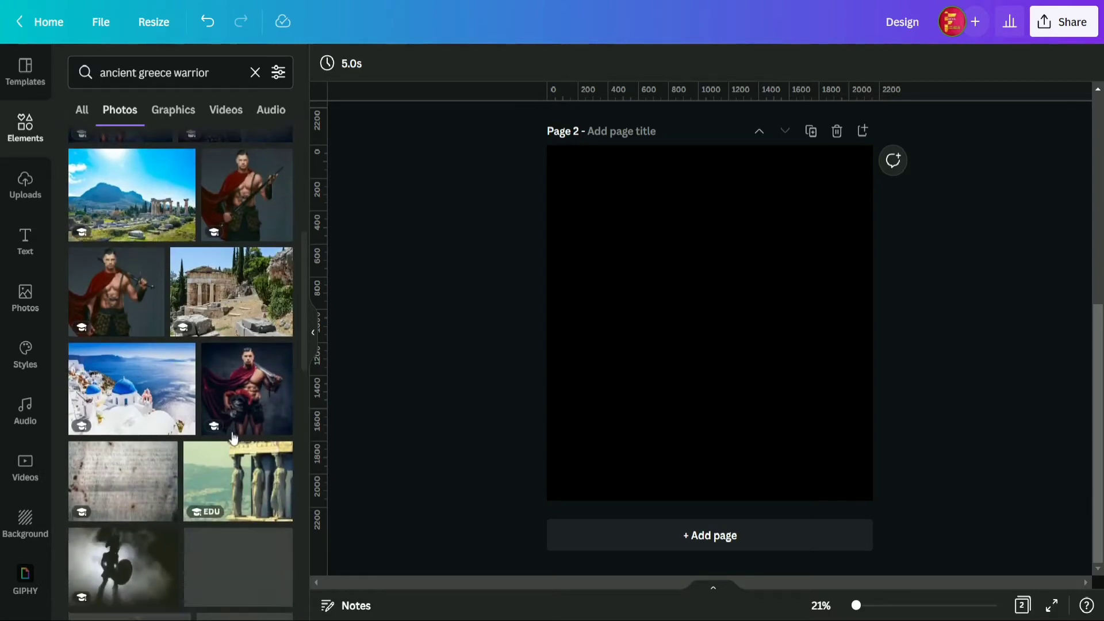
click(254, 395)
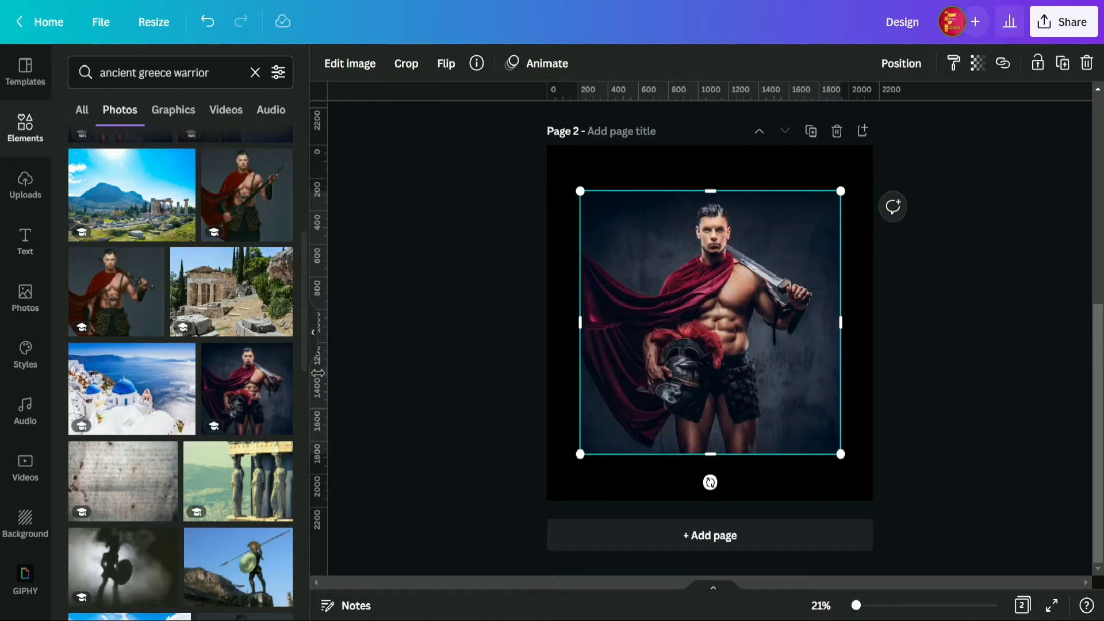
Enlarge the warrior photo until it spans the full page width and reaches the page's lower edge.
click(14, 140)
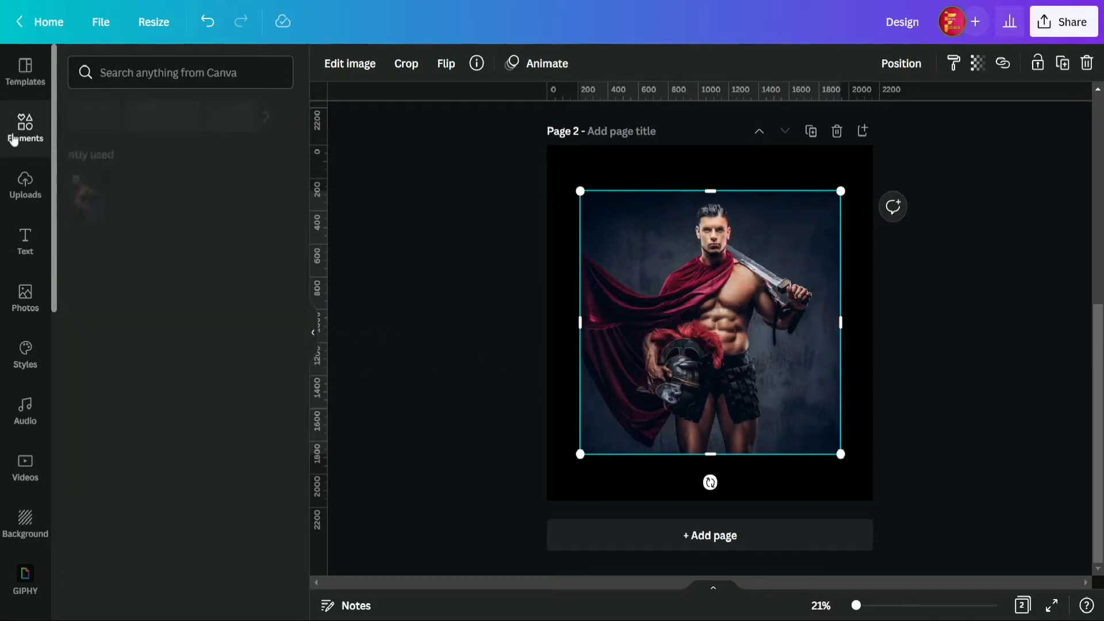
click(313, 332)
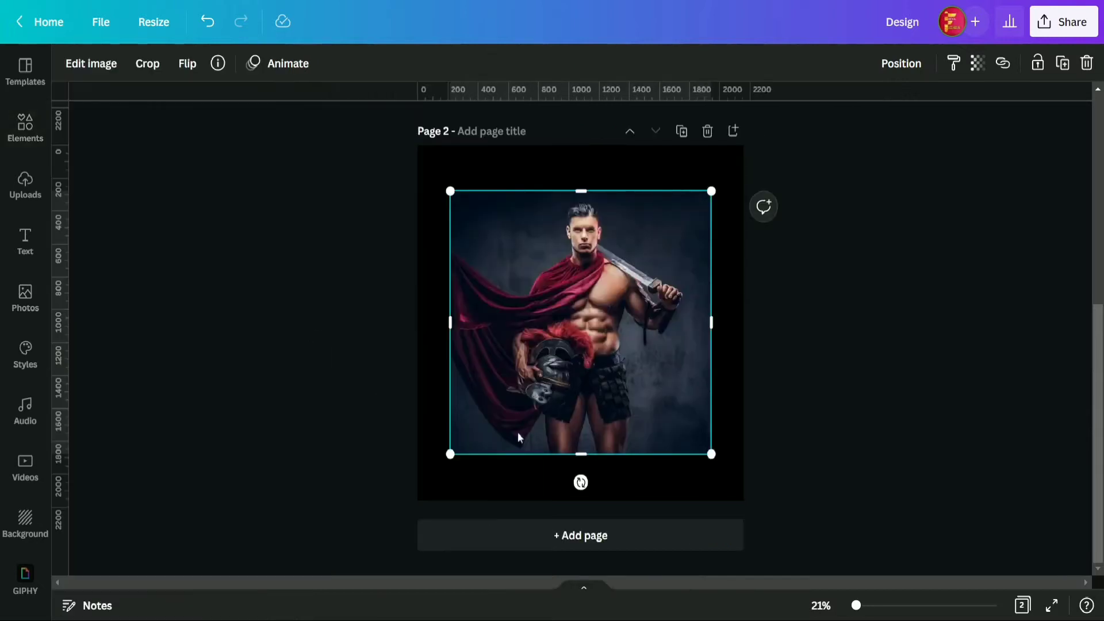
drag(451, 454, 430, 501)
drag(712, 487, 732, 496)
drag(624, 351, 633, 351)
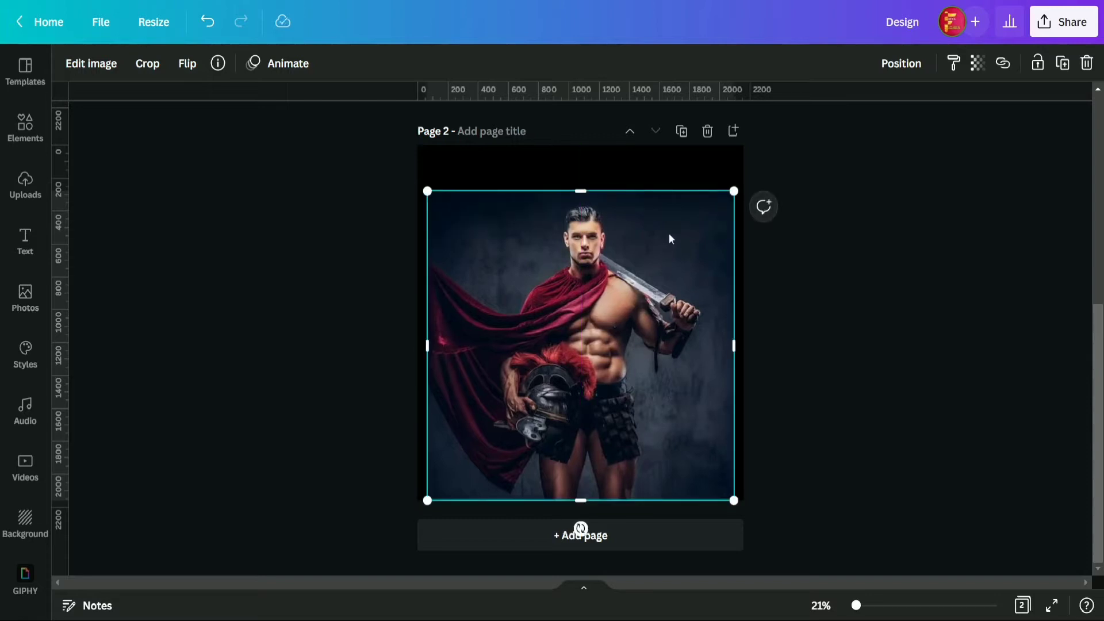
mouse_move(734, 187)
mouse_down()
mouse_move(744, 185)
mouse_move(729, 183)
mouse_up()
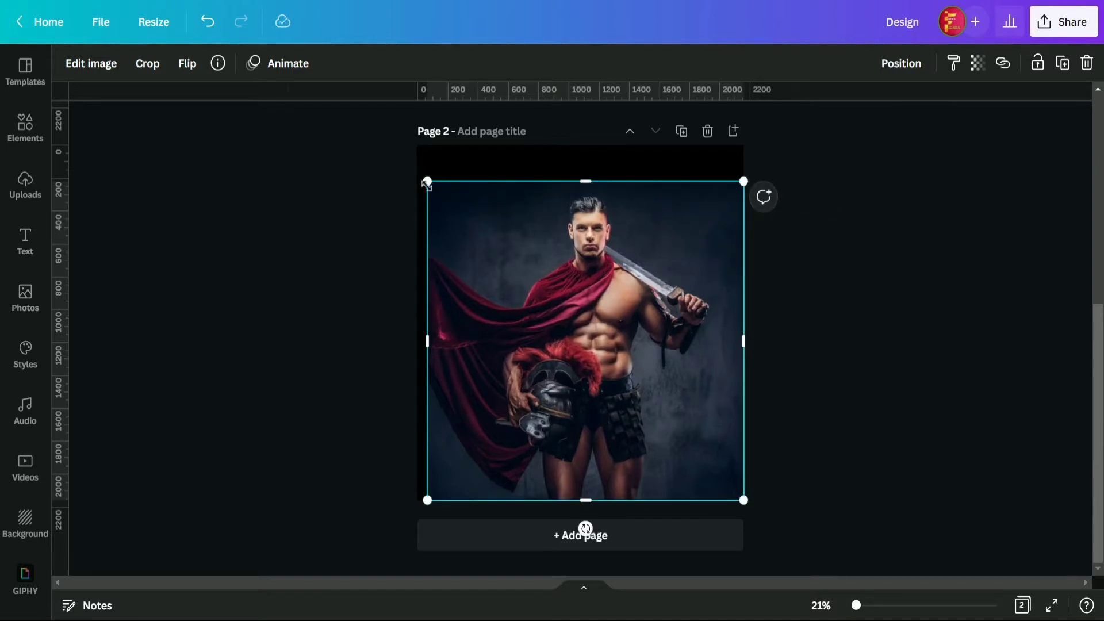
drag(423, 180, 419, 178)
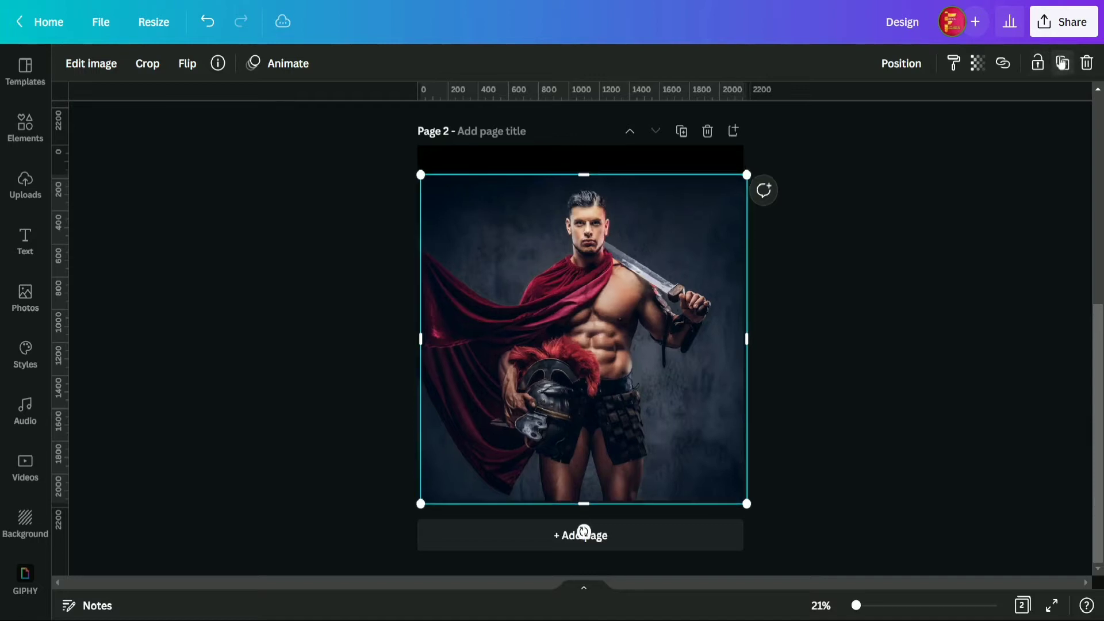
Duplicate the warrior photo, offset the copy from the original, and remove the copy's background.
drag(540, 306, 576, 310)
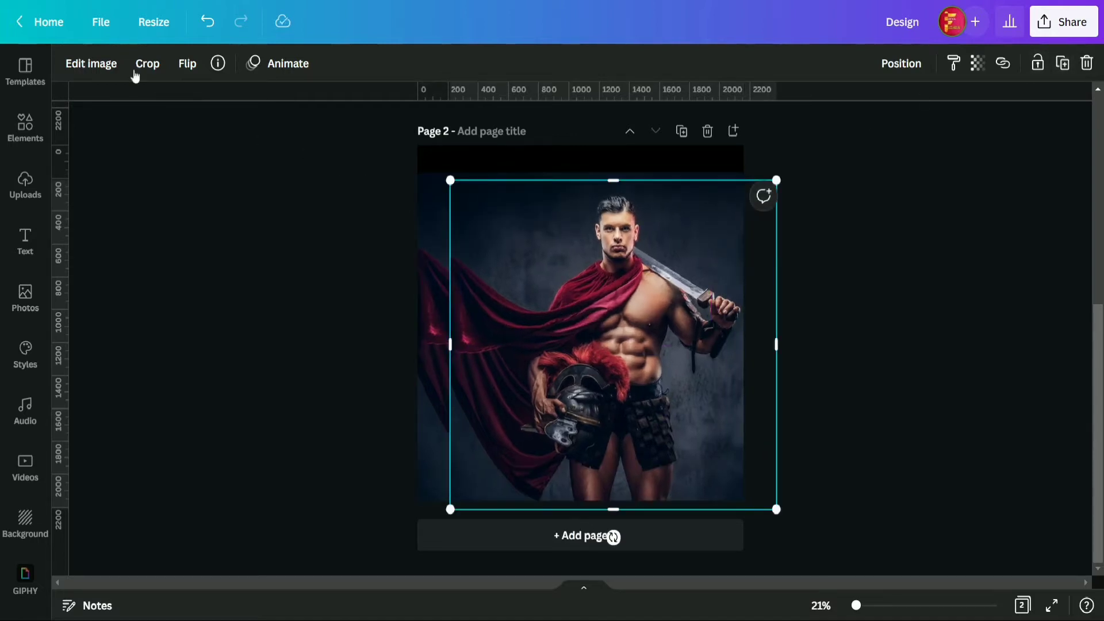
click(99, 72)
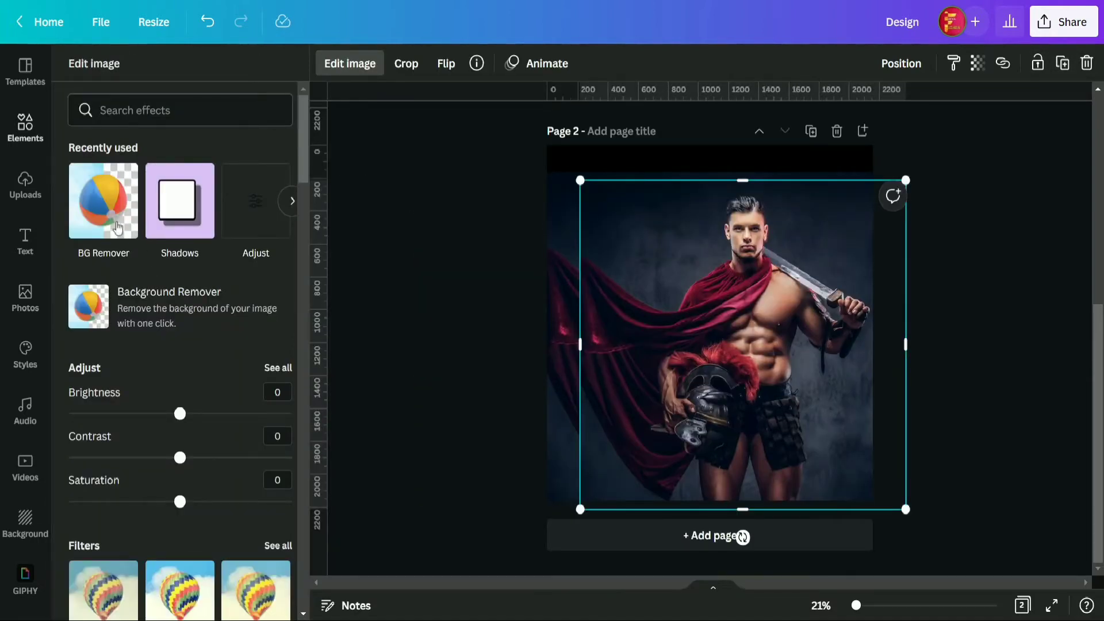
click(115, 223)
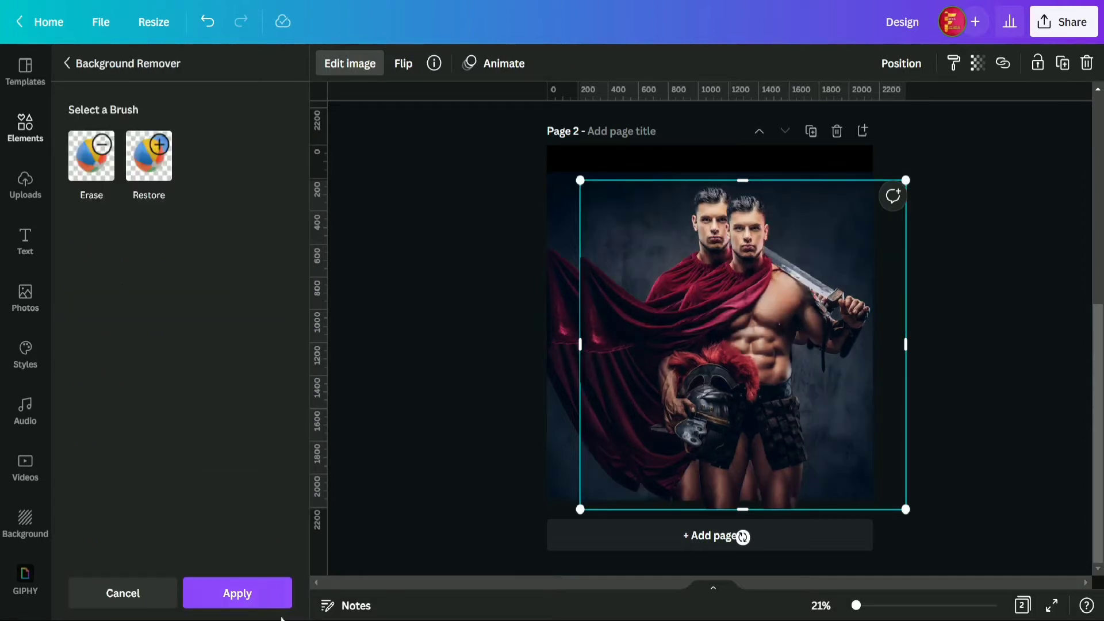
click(266, 598)
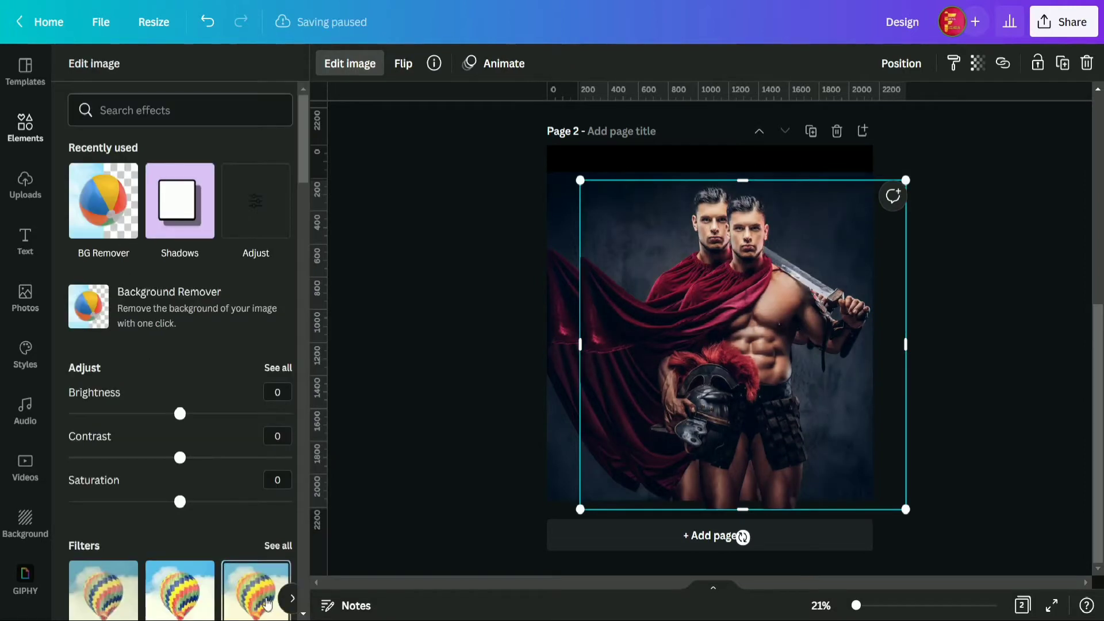
Align the background-free warrior cutout exactly over the original photo.
click(393, 263)
drag(664, 316, 630, 310)
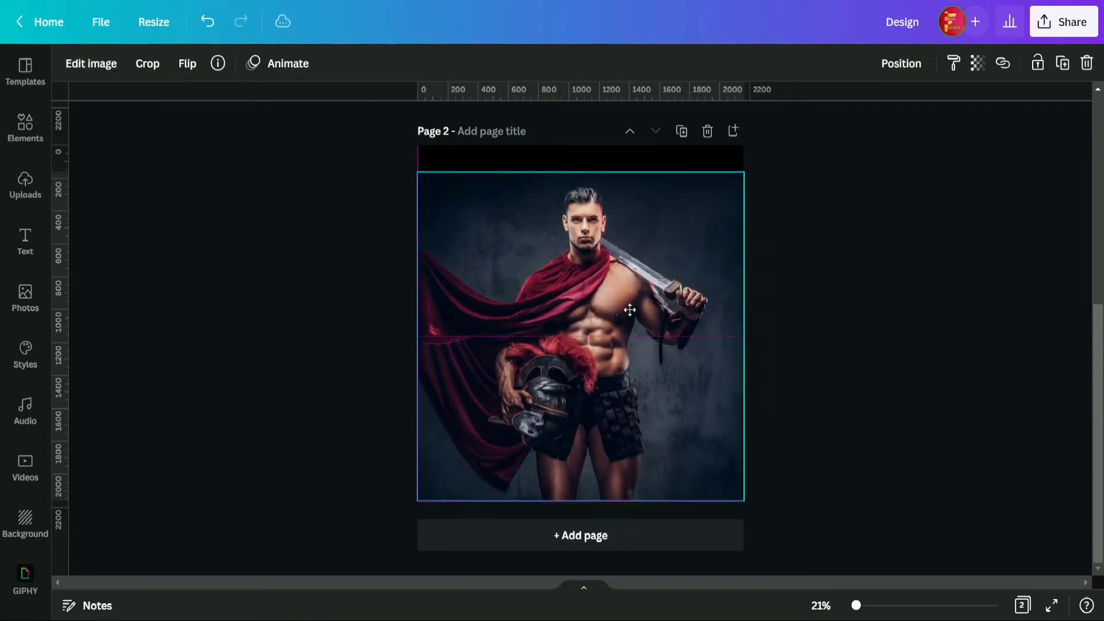
click(824, 314)
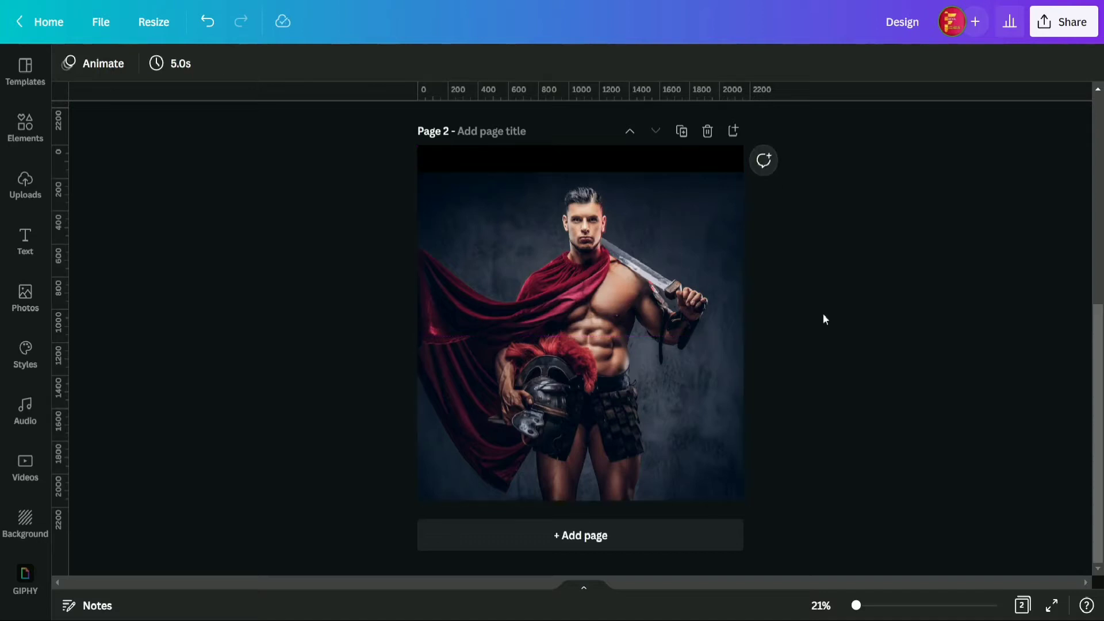
Add the recently used neon "Open 24/7" text combination to the page.
click(20, 364)
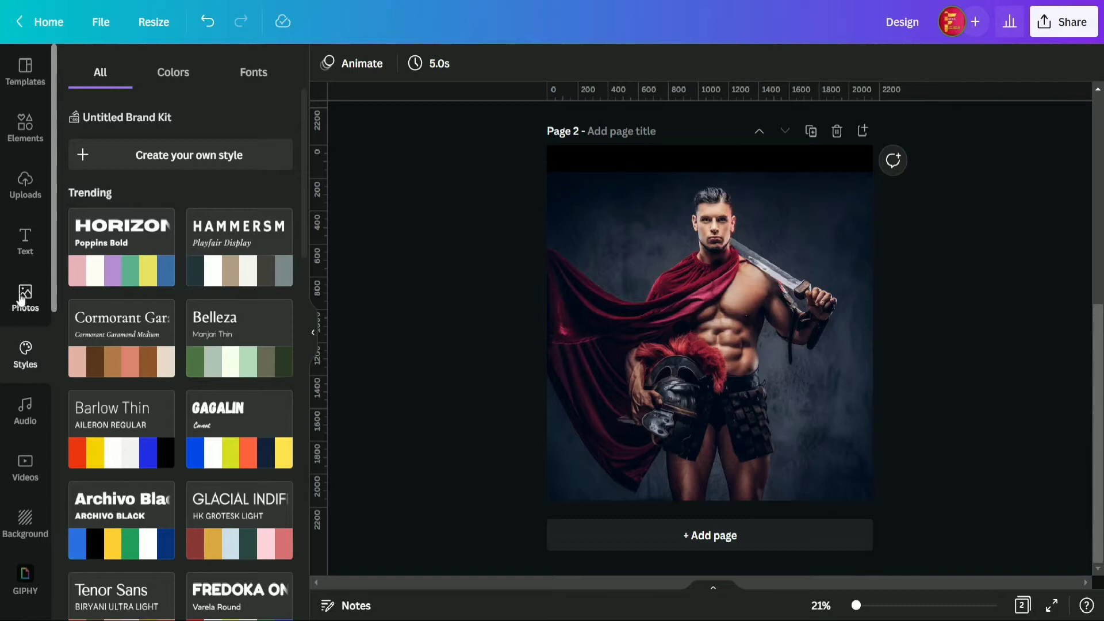
click(20, 241)
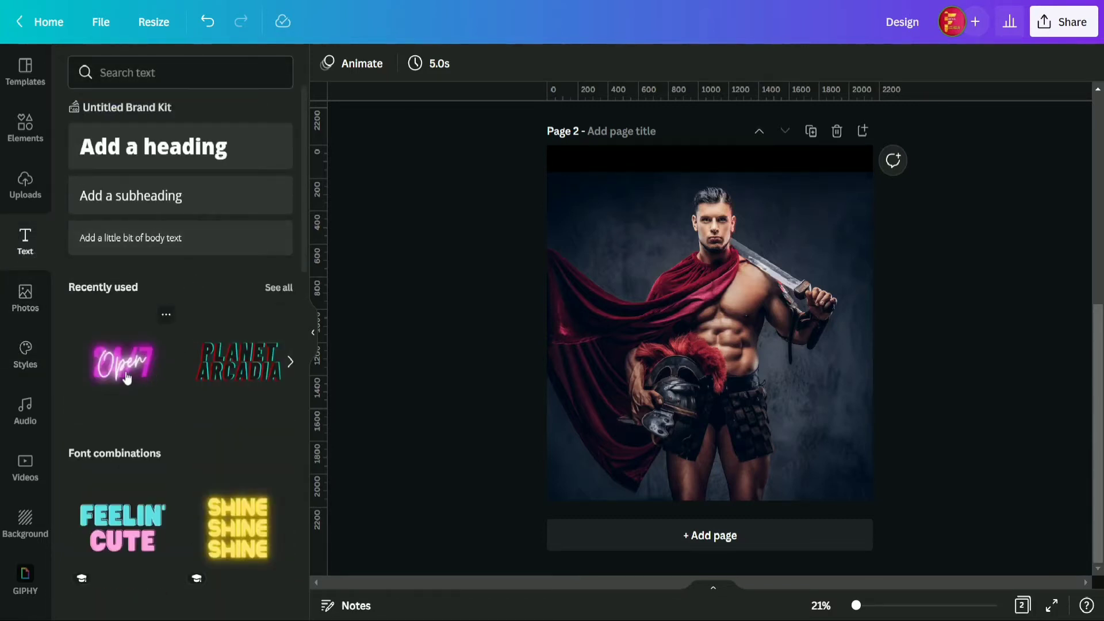
click(130, 364)
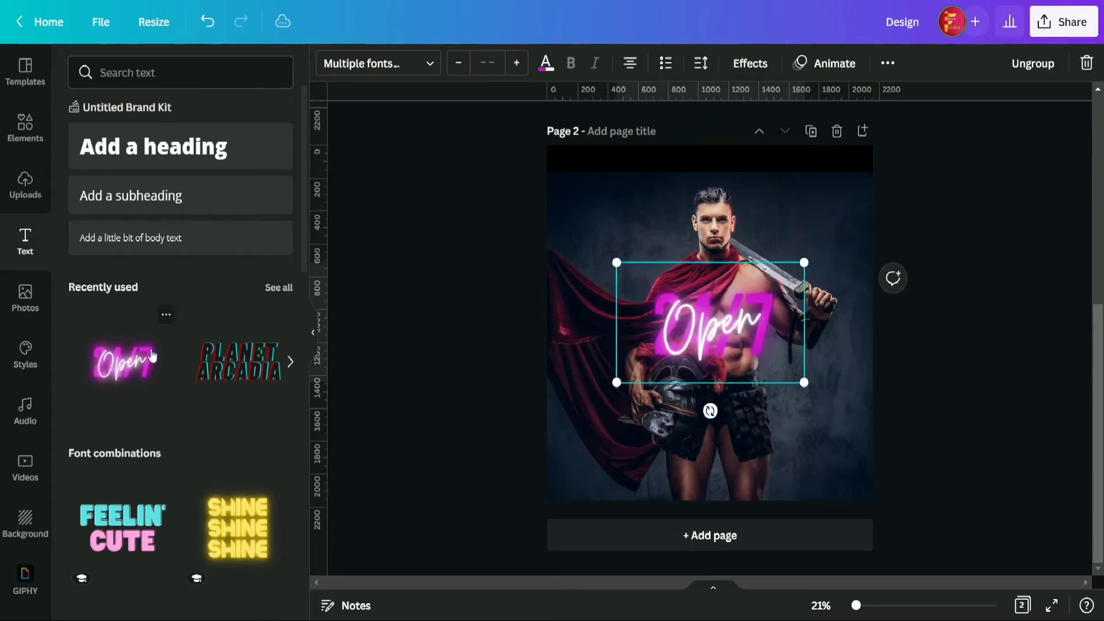
click(313, 333)
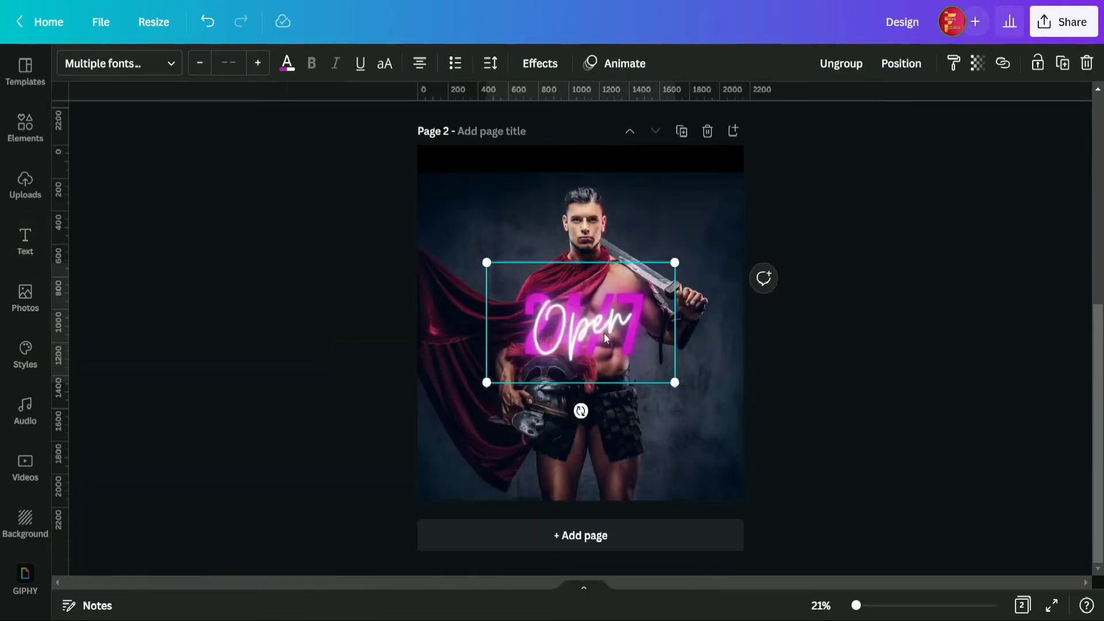
Ungroup the neon text, placing "Open" over the warrior's face and "24/7" over his shorts.
click(852, 65)
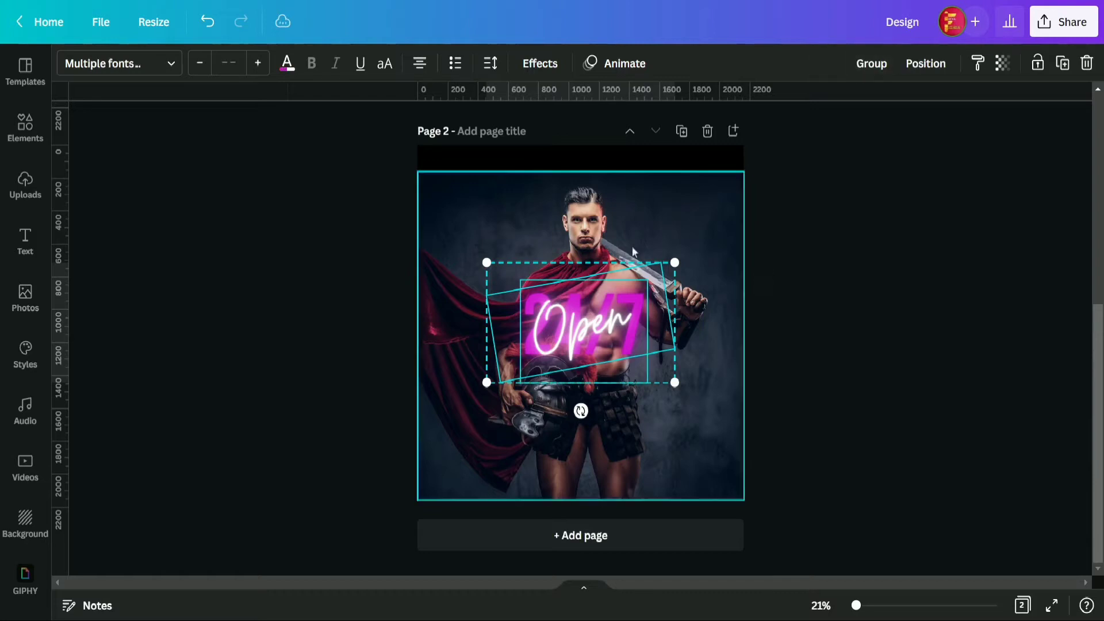
click(812, 330)
drag(575, 321, 576, 228)
drag(592, 342, 604, 449)
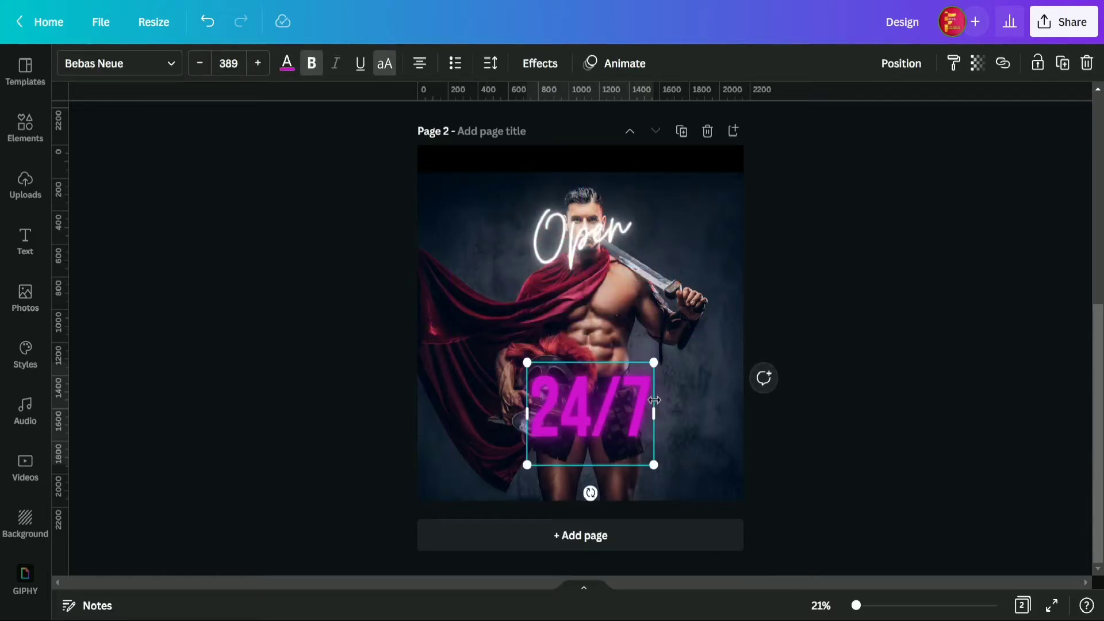
Replace "24/7" with "YOUR SPARK" on two lines and widen its text box to the full page width.
double_click(650, 409)
click(649, 402)
drag(649, 402, 514, 405)
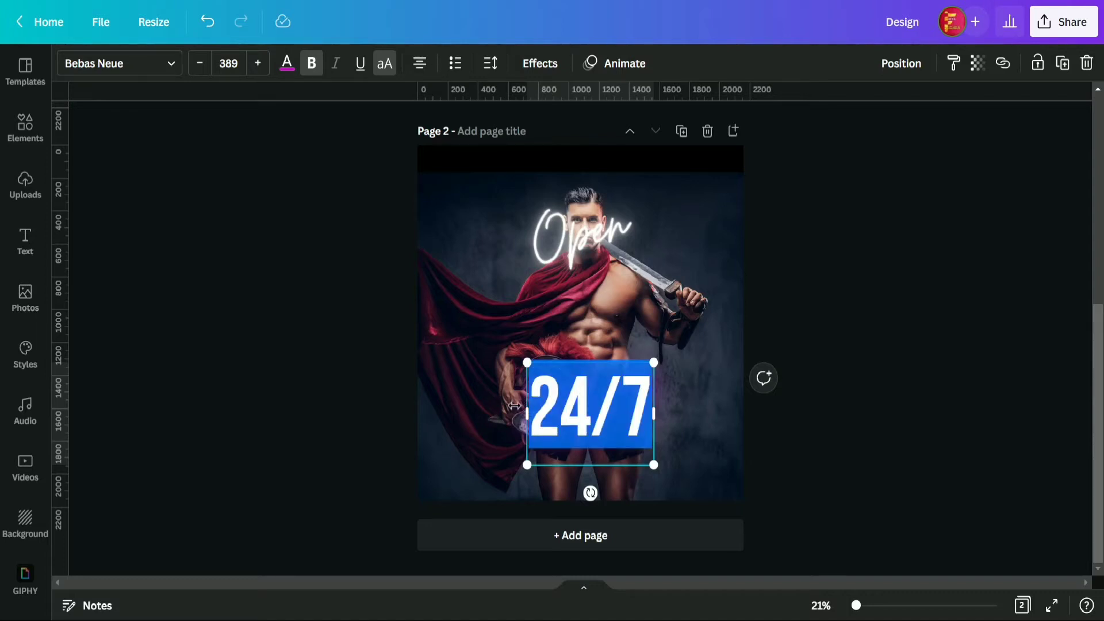
text(YOUR)
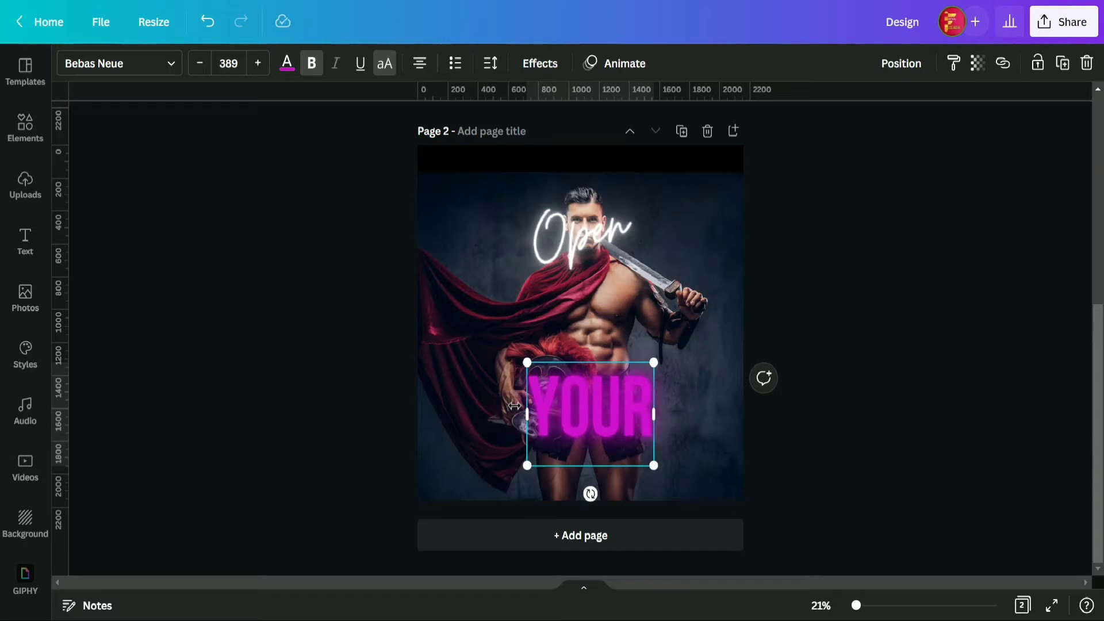
key(Return)
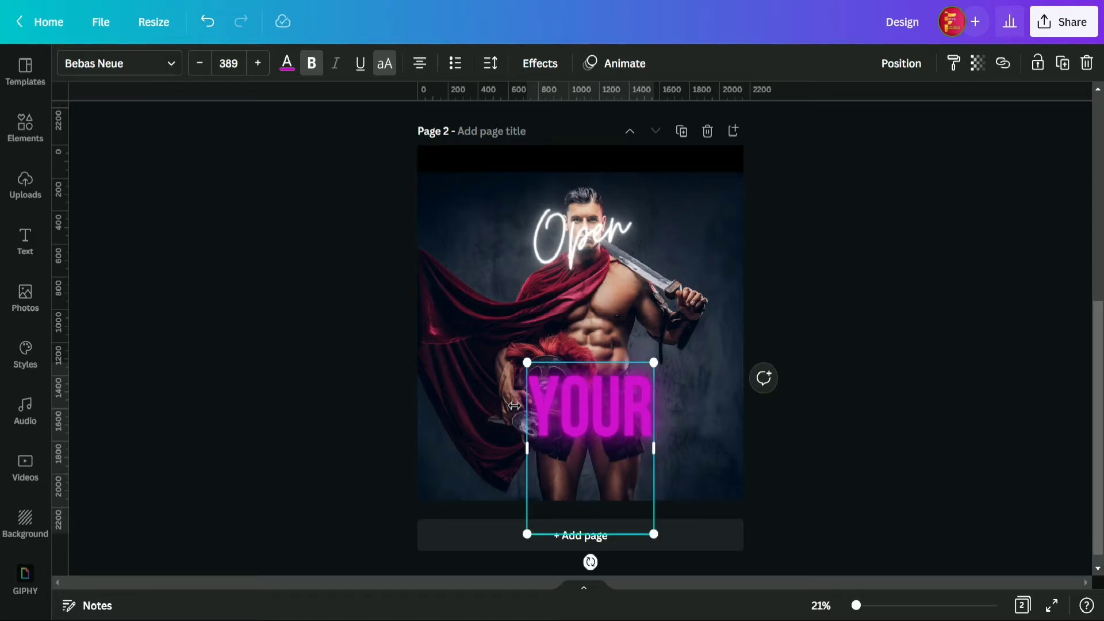
text(SPARK)
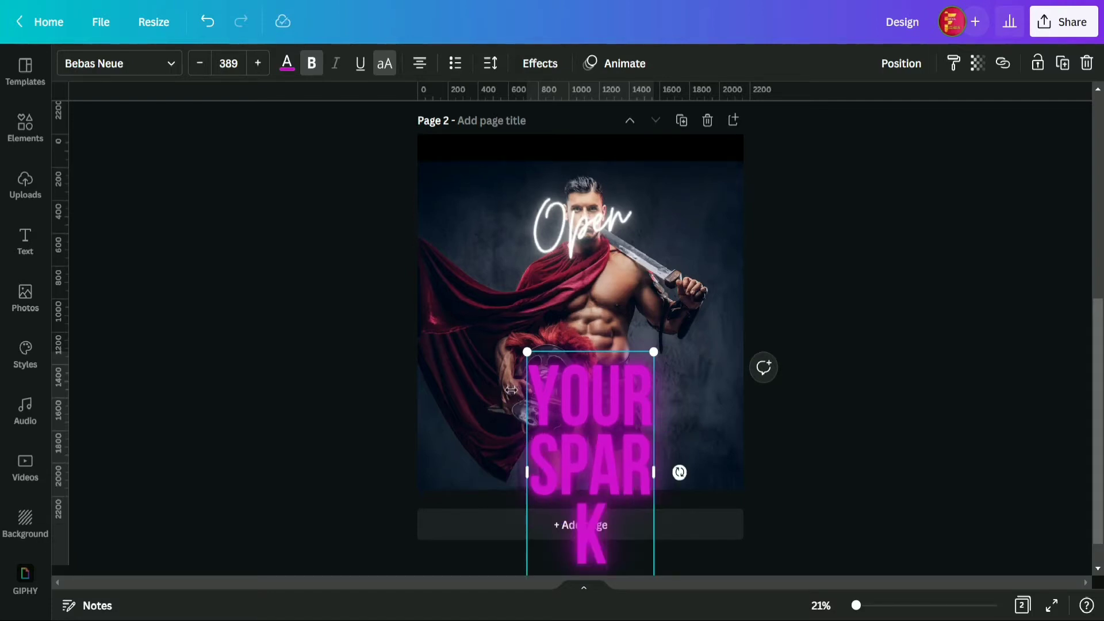
drag(654, 477, 733, 464)
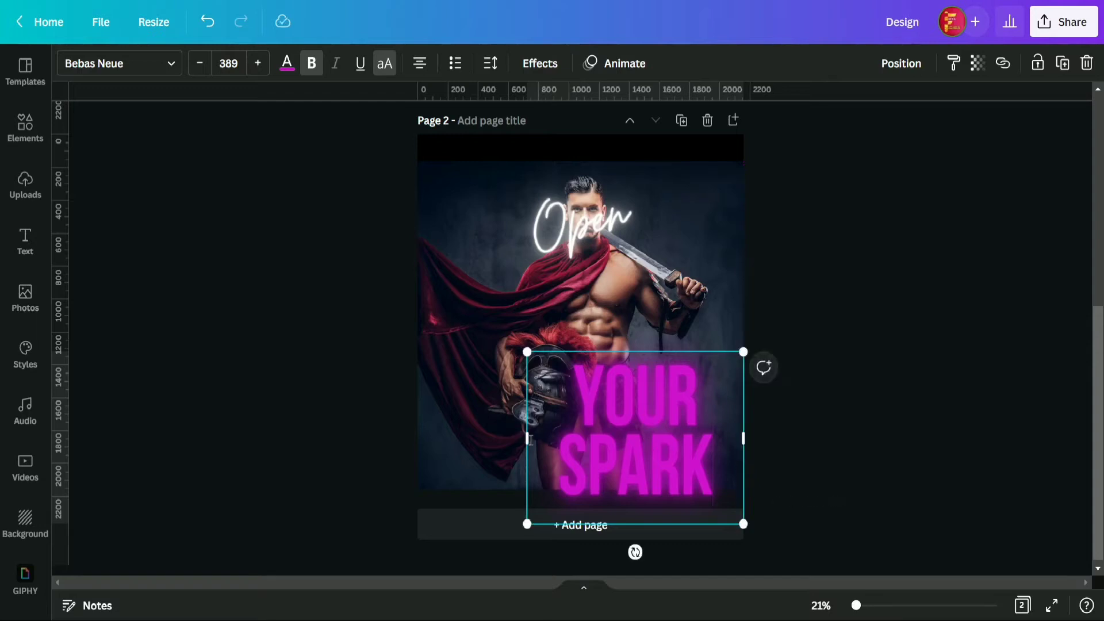
drag(527, 439, 414, 439)
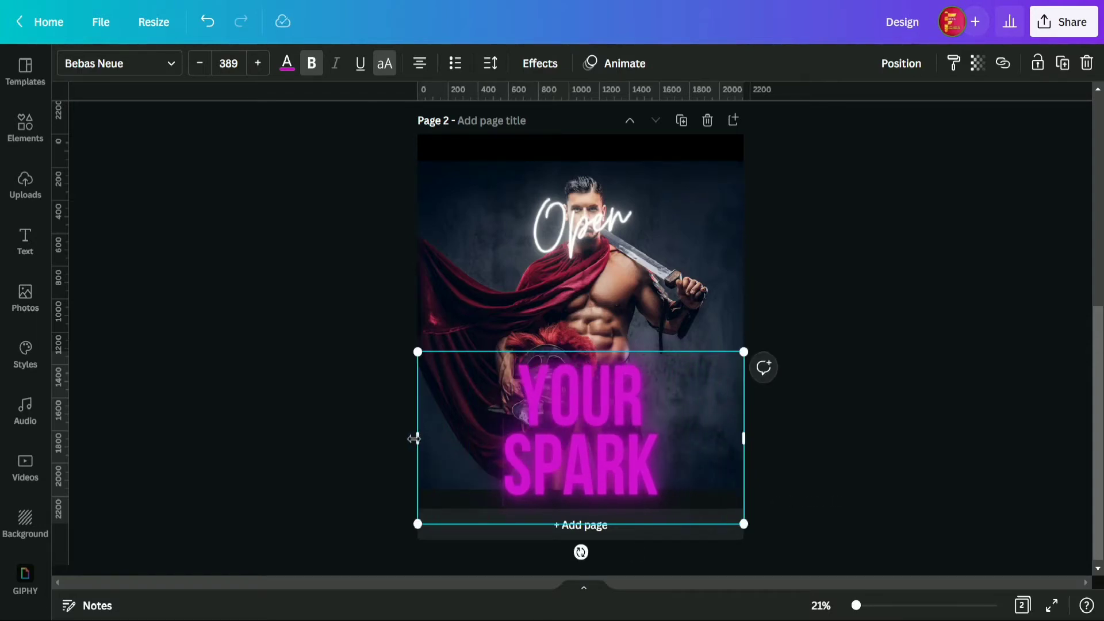
Set the "YOUR SPARK" font size to 400 and its Neon effect intensity to 100.
click(240, 60)
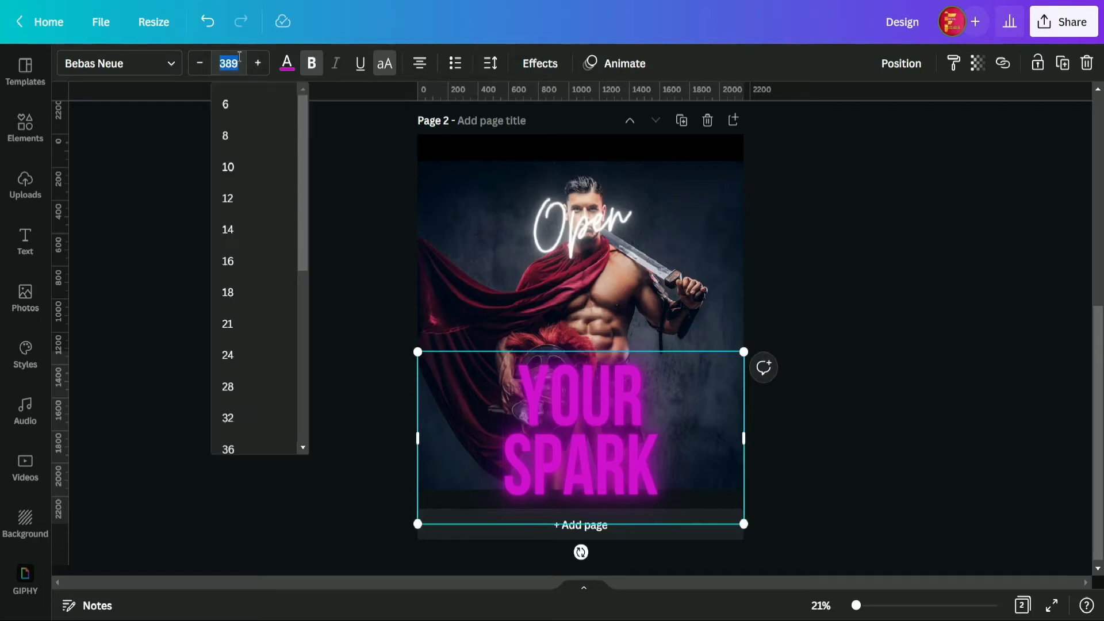
text(400)
key(Return)
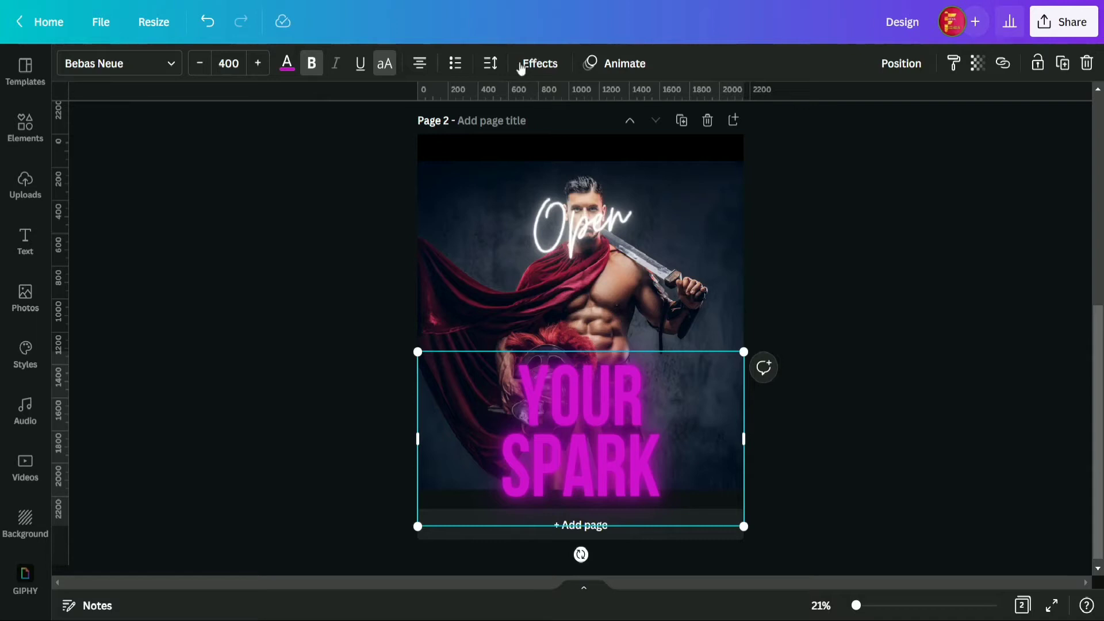
click(521, 64)
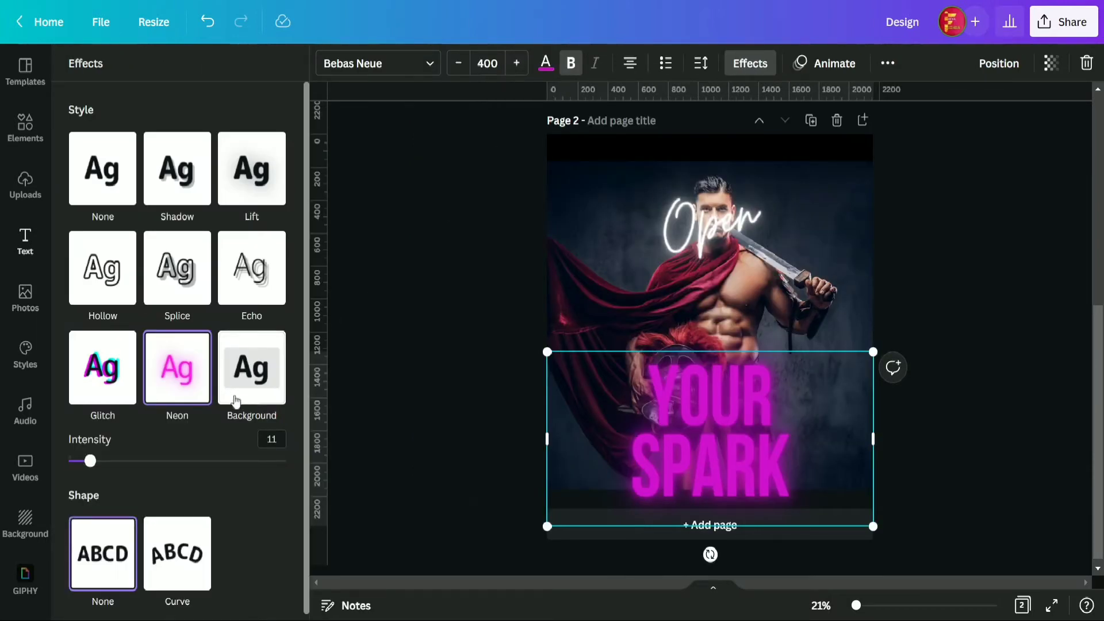
drag(90, 469, 362, 457)
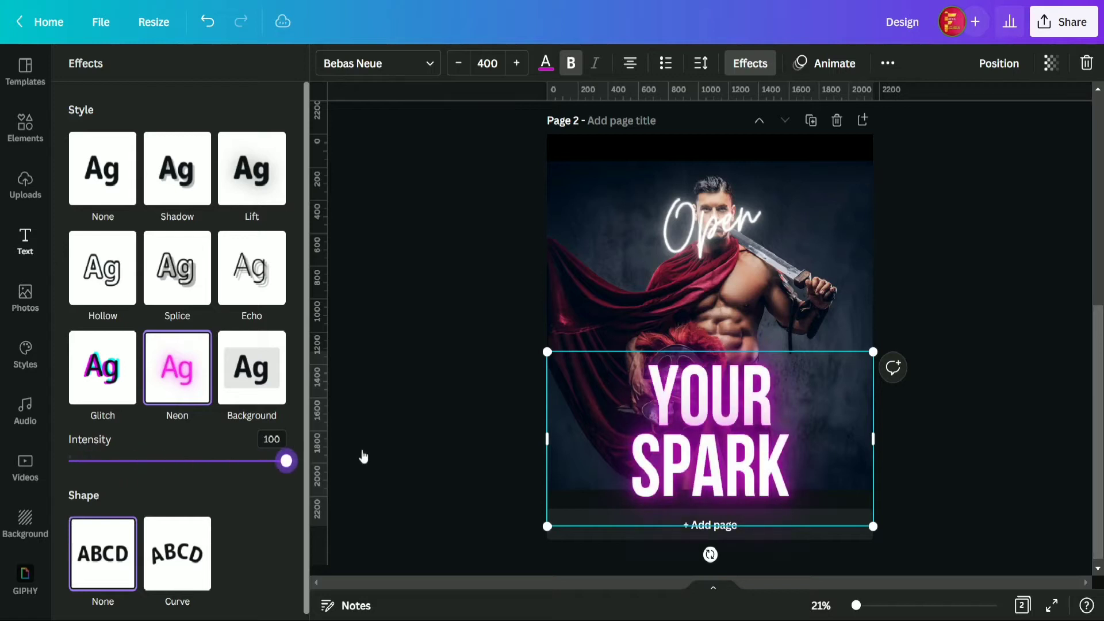
Set the line spacing of the "YOUR SPARK" text to 0.75.
click(388, 332)
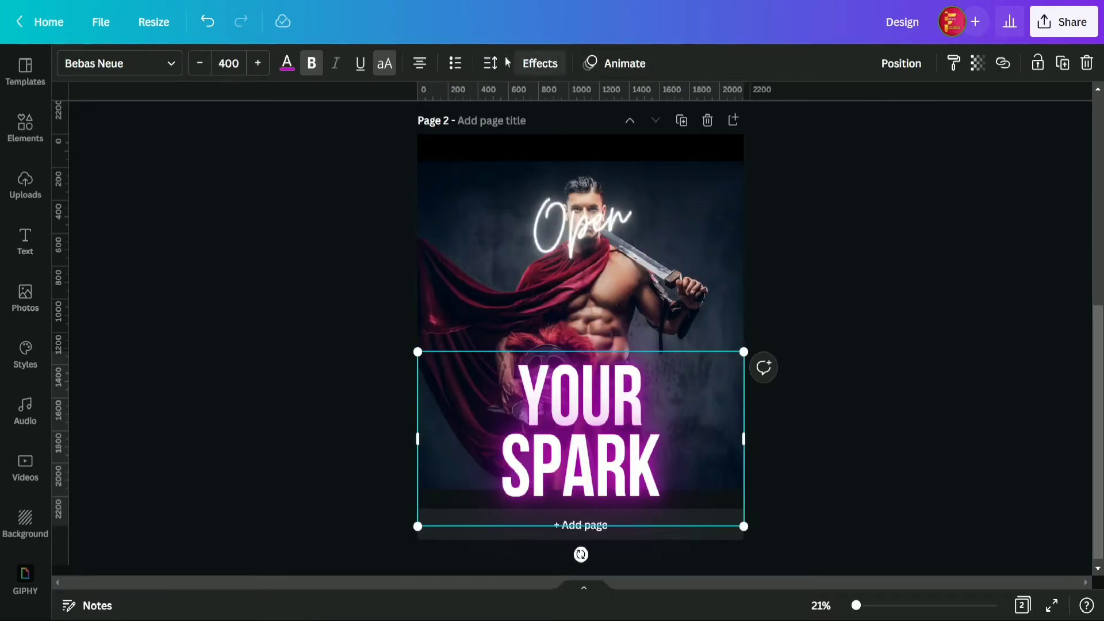
click(489, 65)
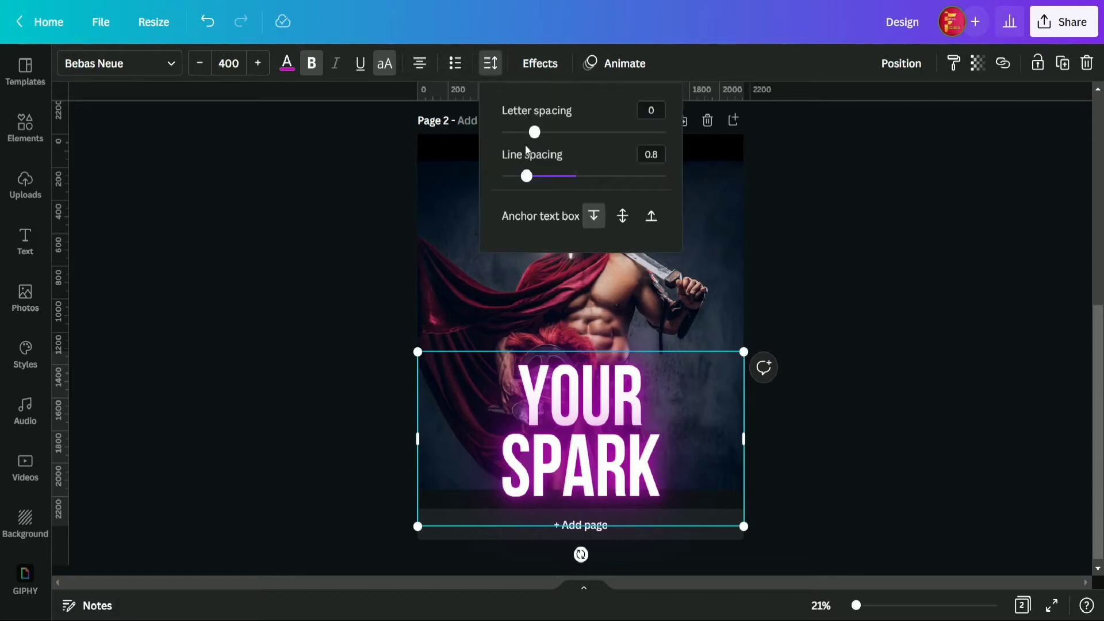
click(526, 178)
drag(527, 178, 524, 180)
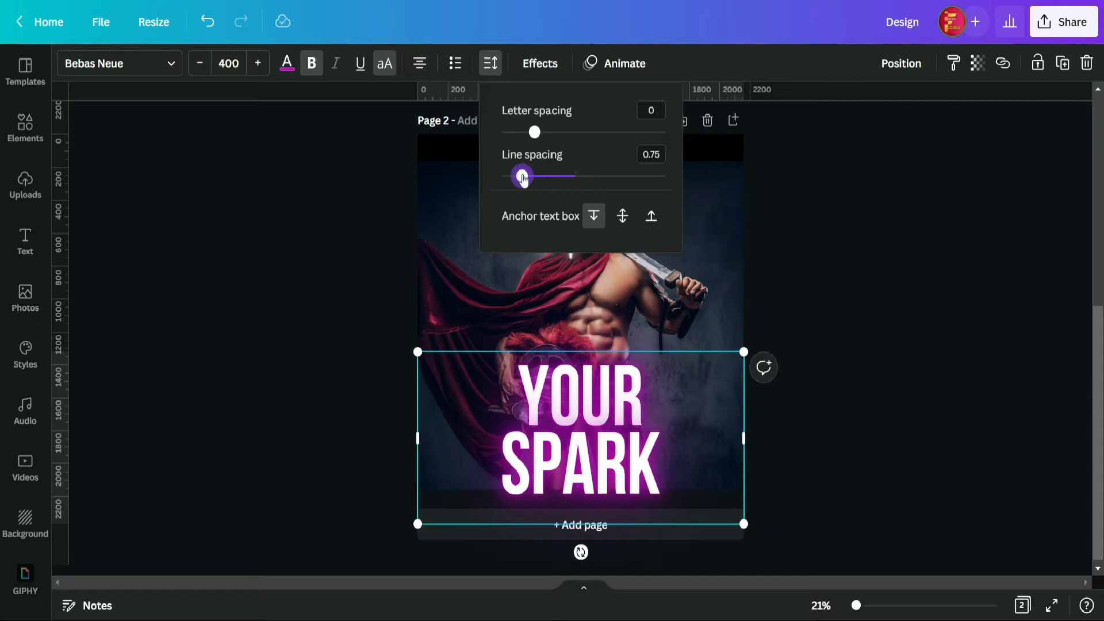
Try to spread out the "YOUR SPARK" lettering with a letter spacing of 400.
drag(536, 132, 602, 133)
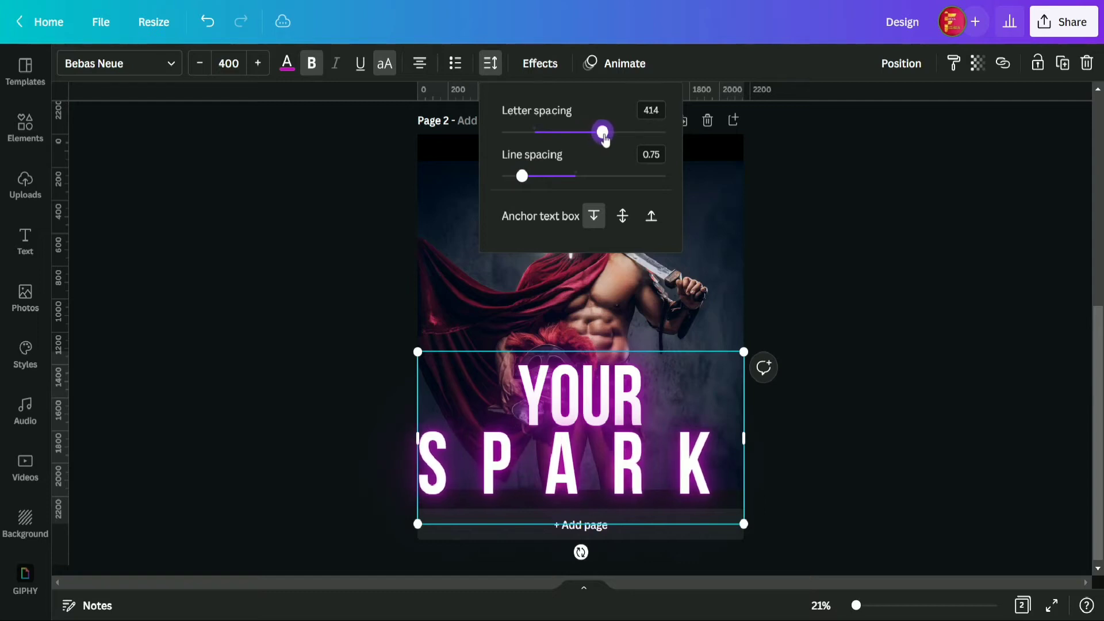
click(661, 112)
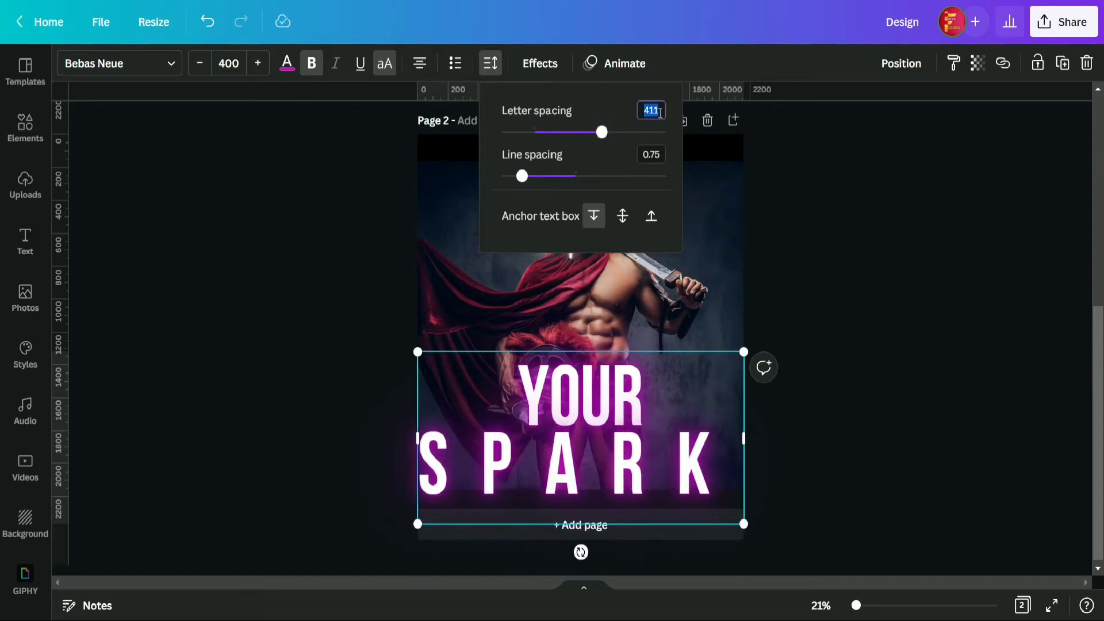
text(400)
key(Return)
click(773, 183)
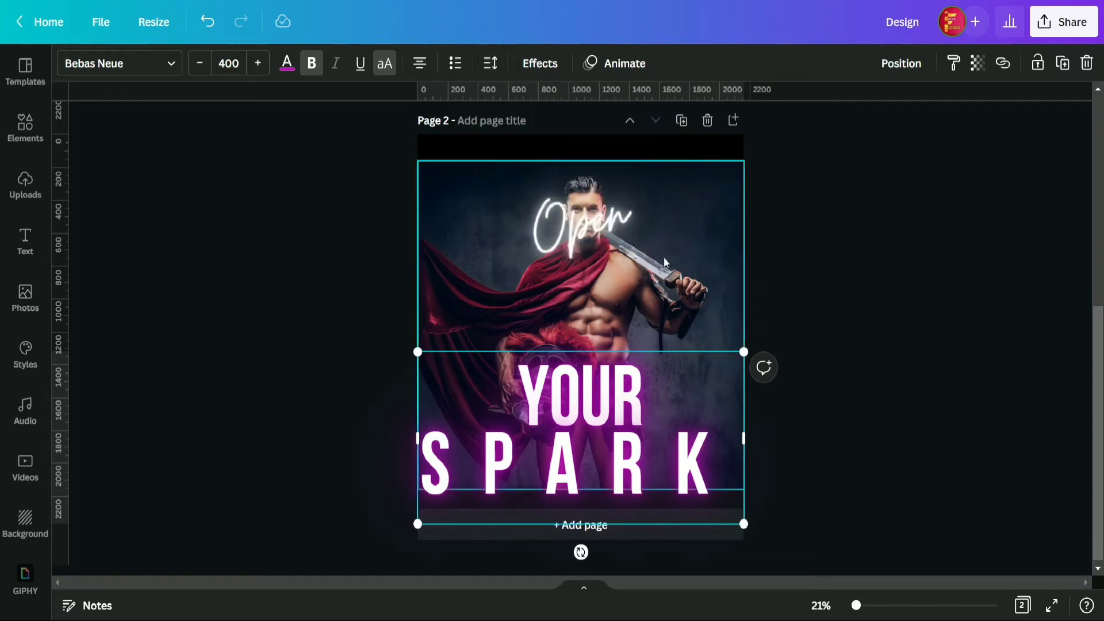
click(814, 377)
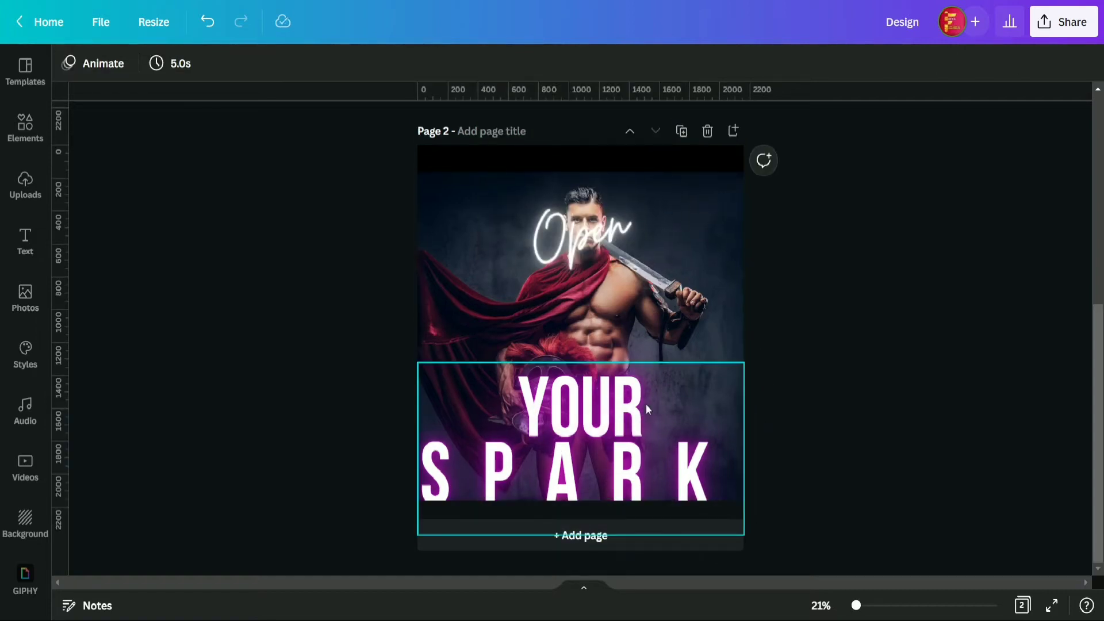
Apply letter spacing 400 and line spacing 0.75 to both lines of the "YOUR SPARK" text box.
click(646, 404)
click(491, 63)
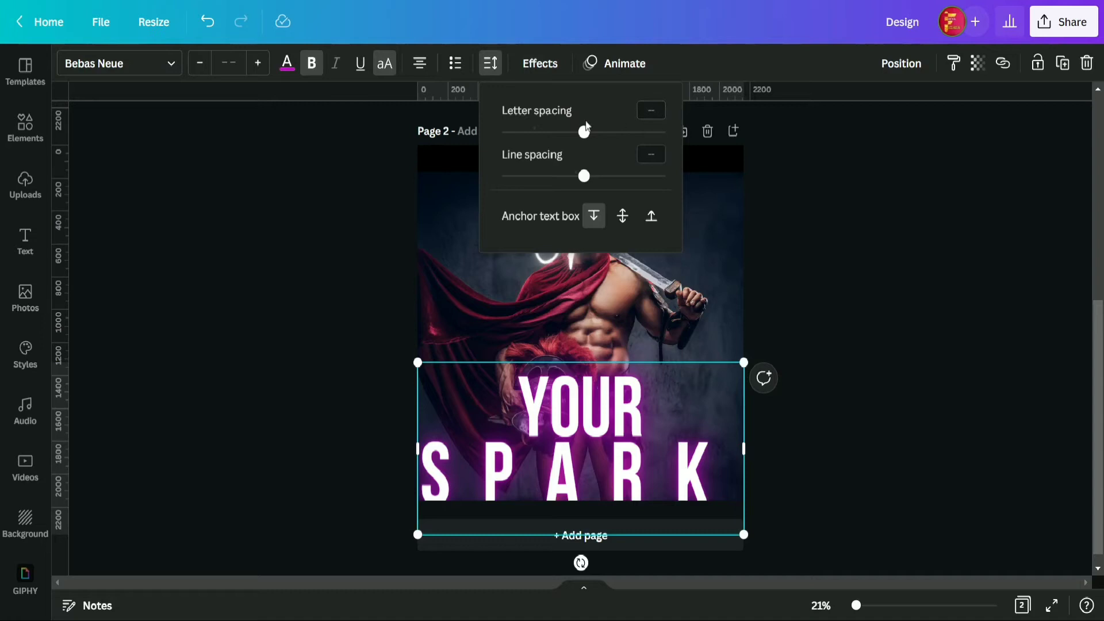
click(586, 134)
click(656, 110)
key(Return)
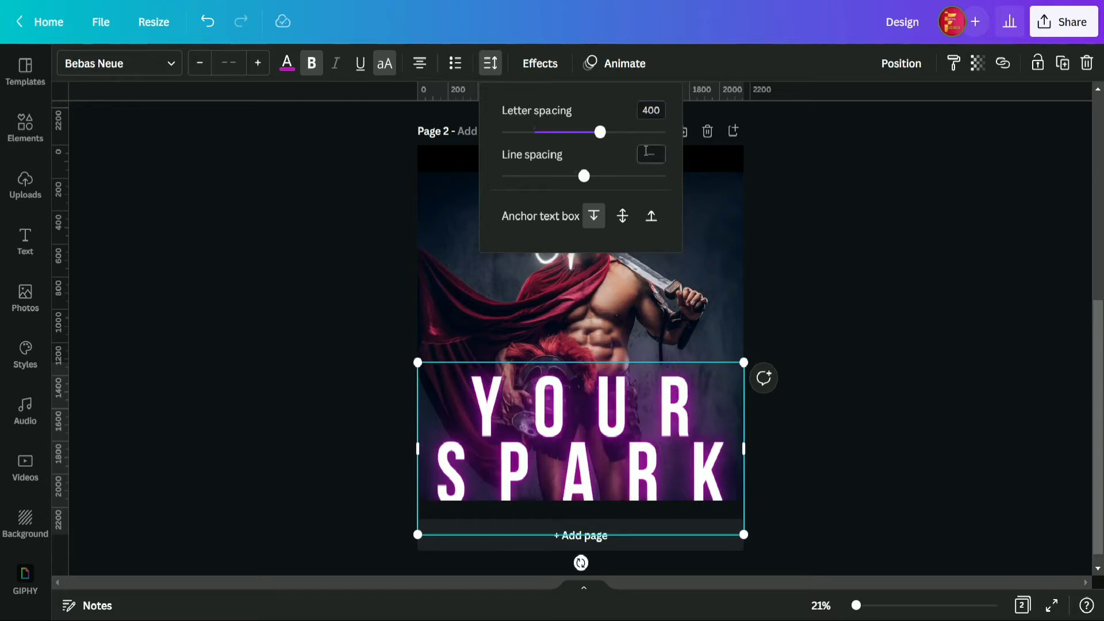
drag(584, 176, 524, 189)
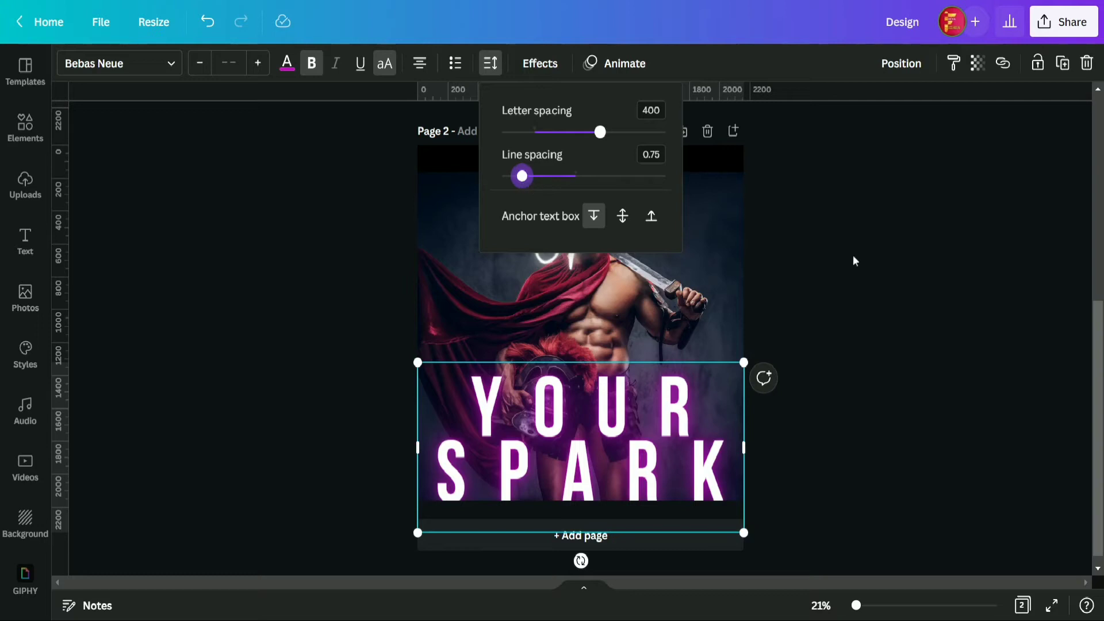
click(875, 256)
click(875, 256)
Move the "YOUR SPARK" text slightly upward so its second line fits fully on the page.
click(648, 415)
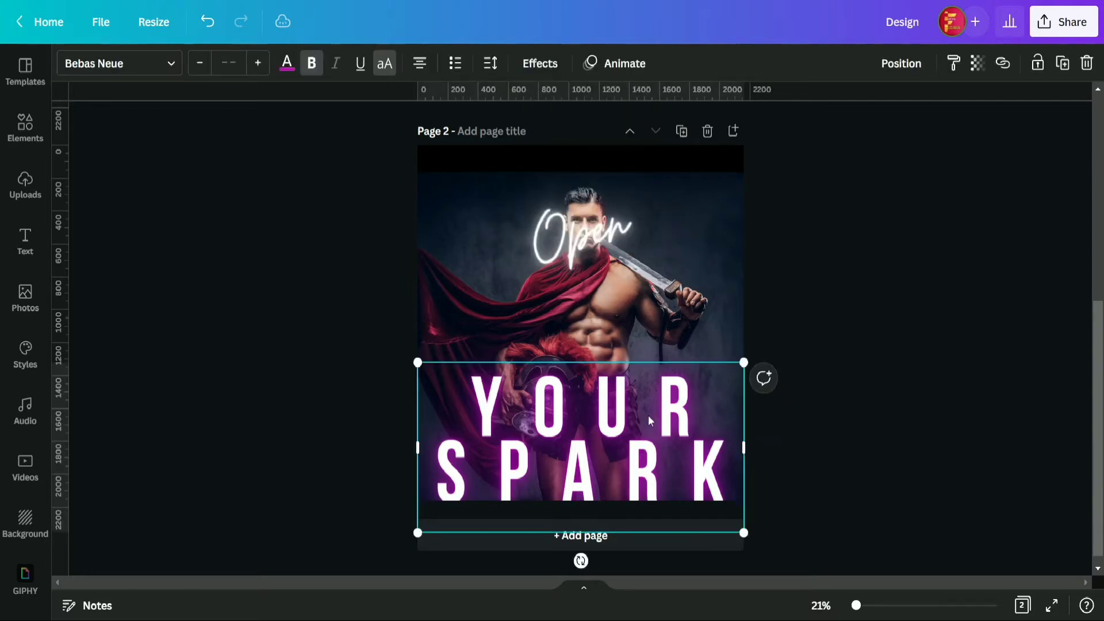
drag(648, 415, 648, 410)
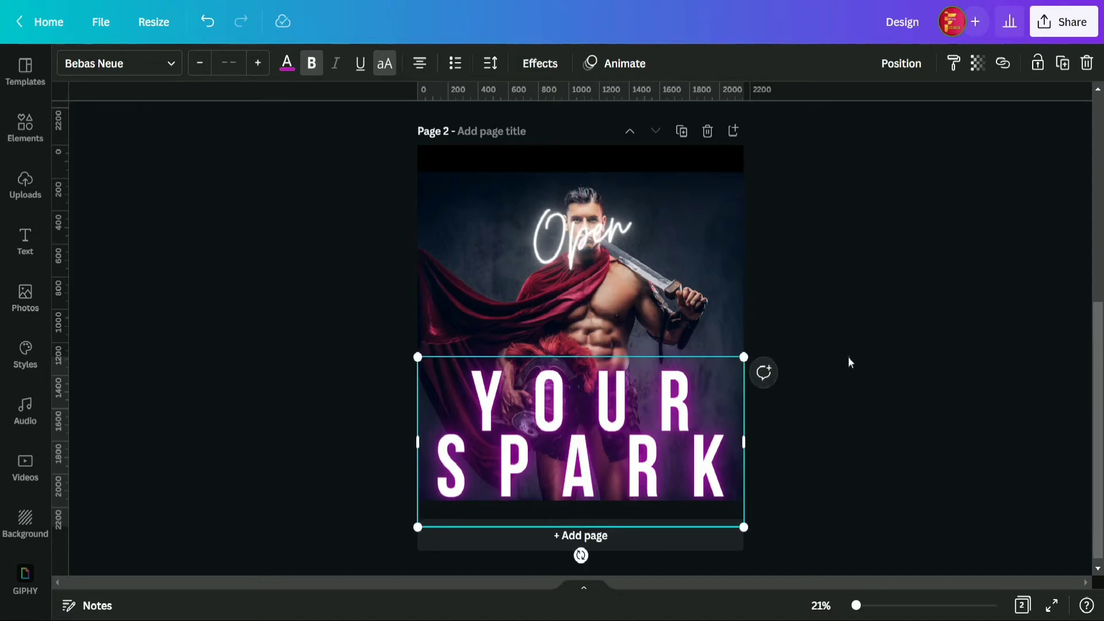
click(848, 356)
Straighten the tilted "Open" text to horizontal and replace its wording with "Ignite".
click(588, 235)
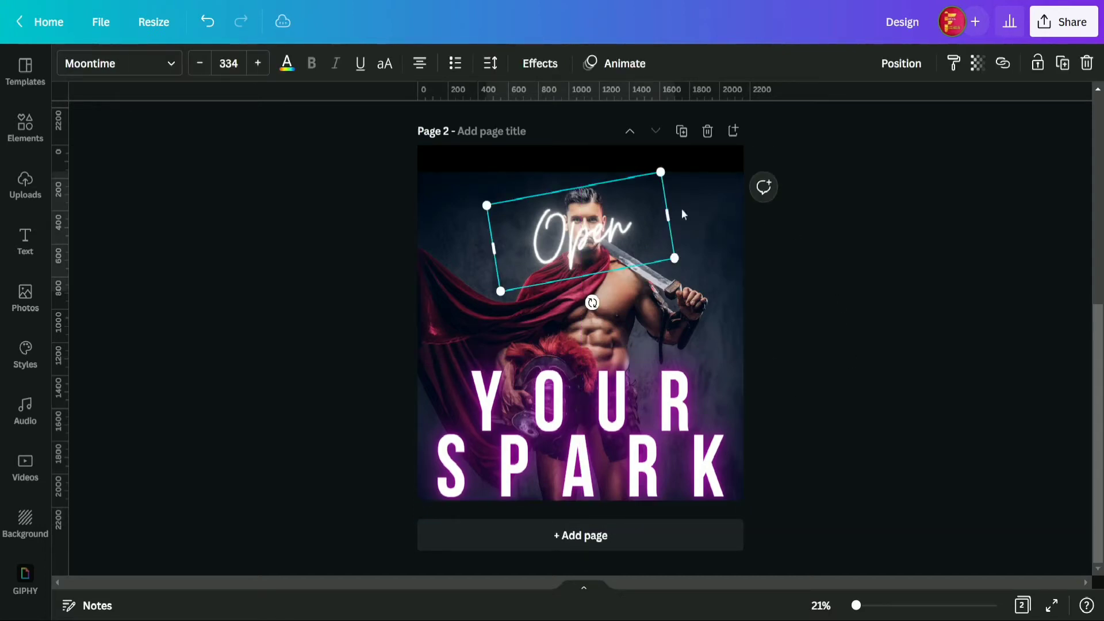
drag(592, 302, 583, 313)
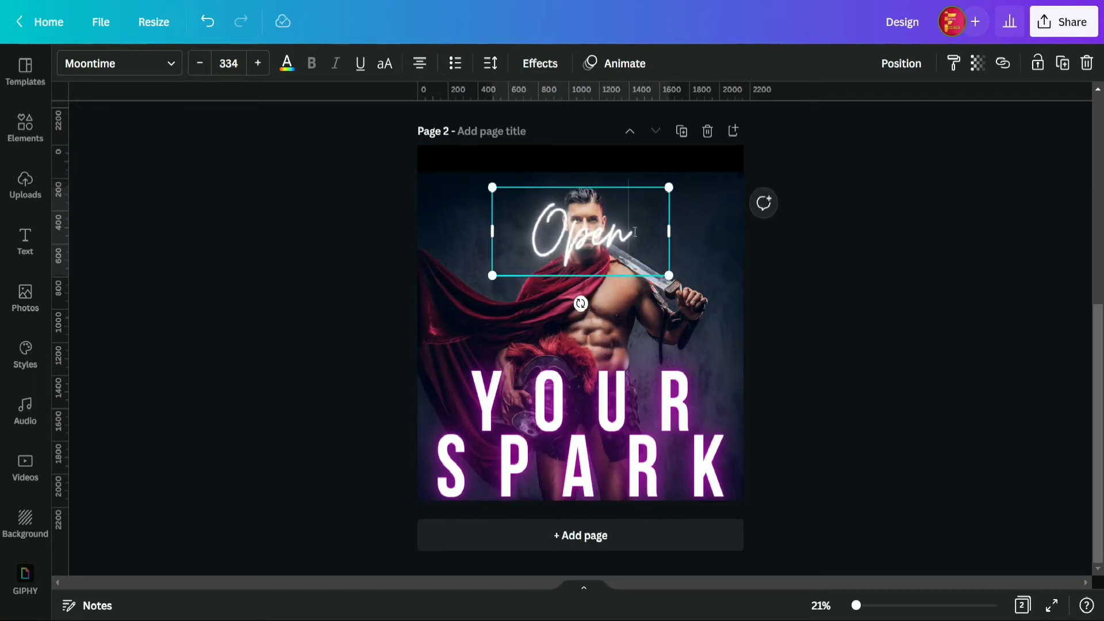
drag(635, 232, 526, 232)
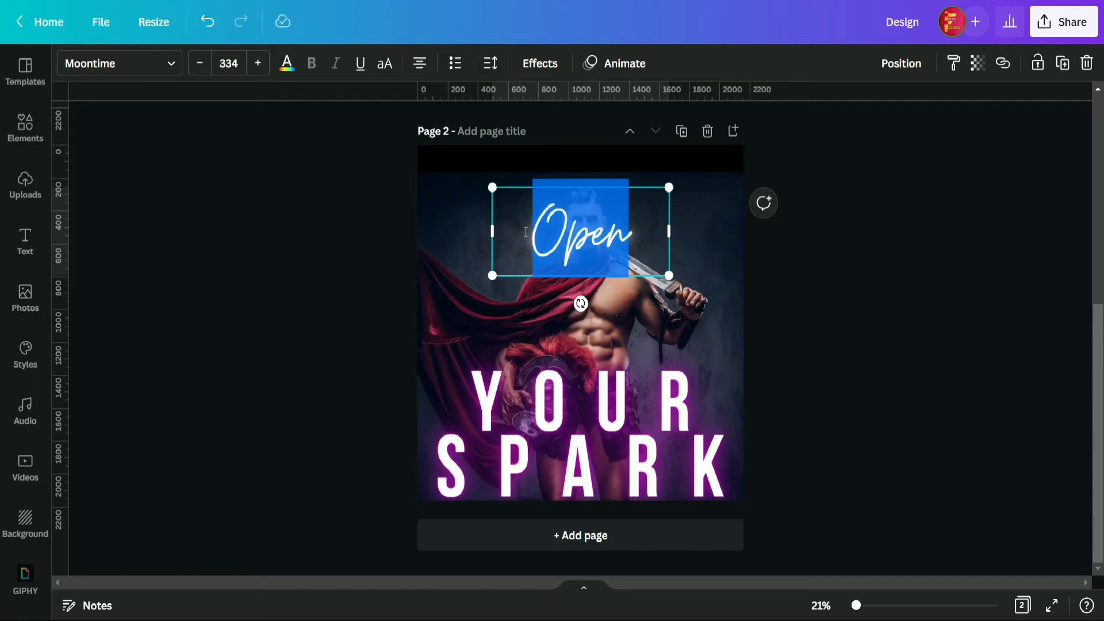
text(I)
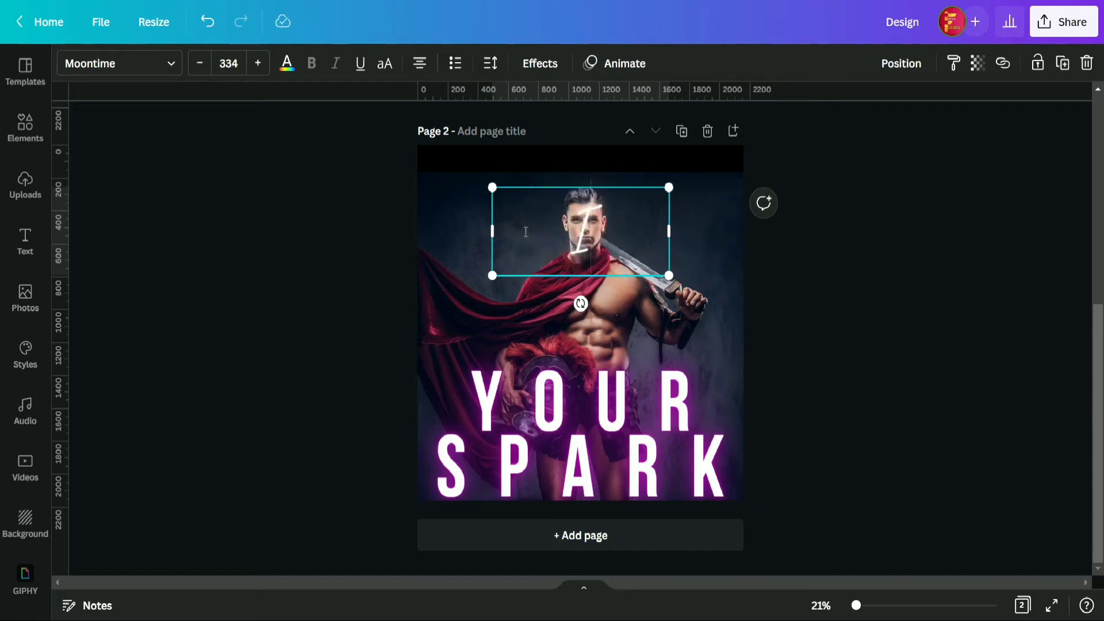
text(g)
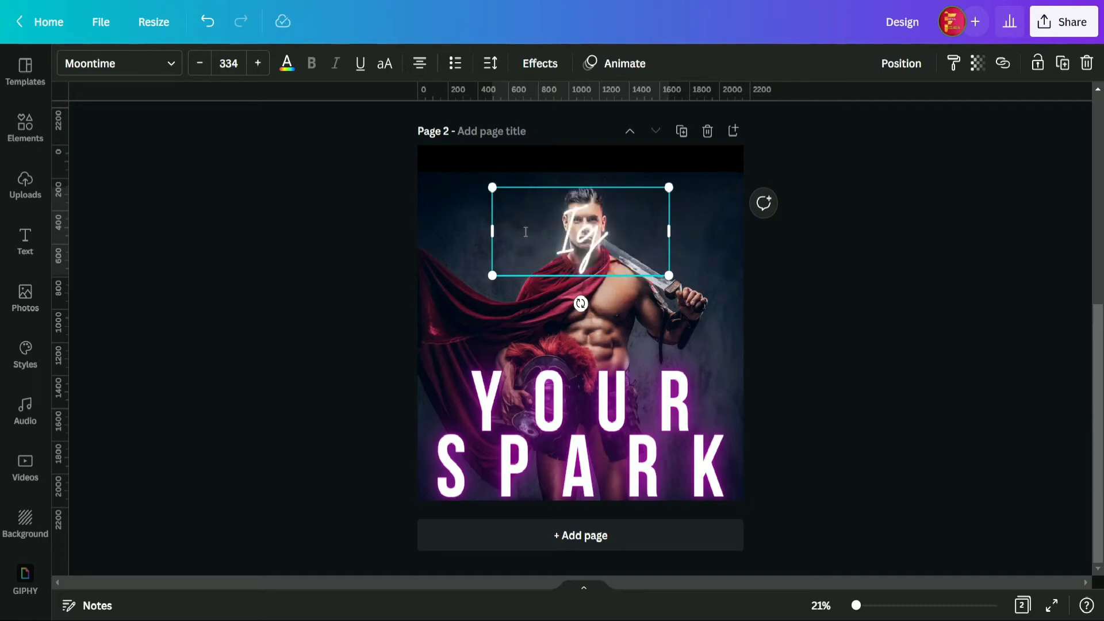
text(nie)
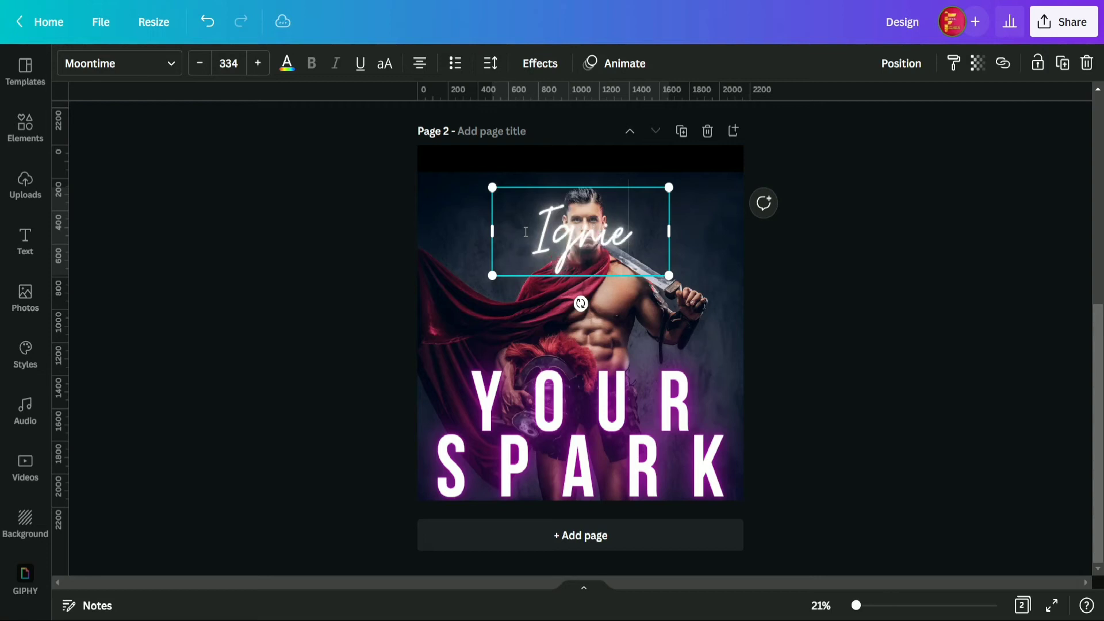
key(BackSpace)
text(te)
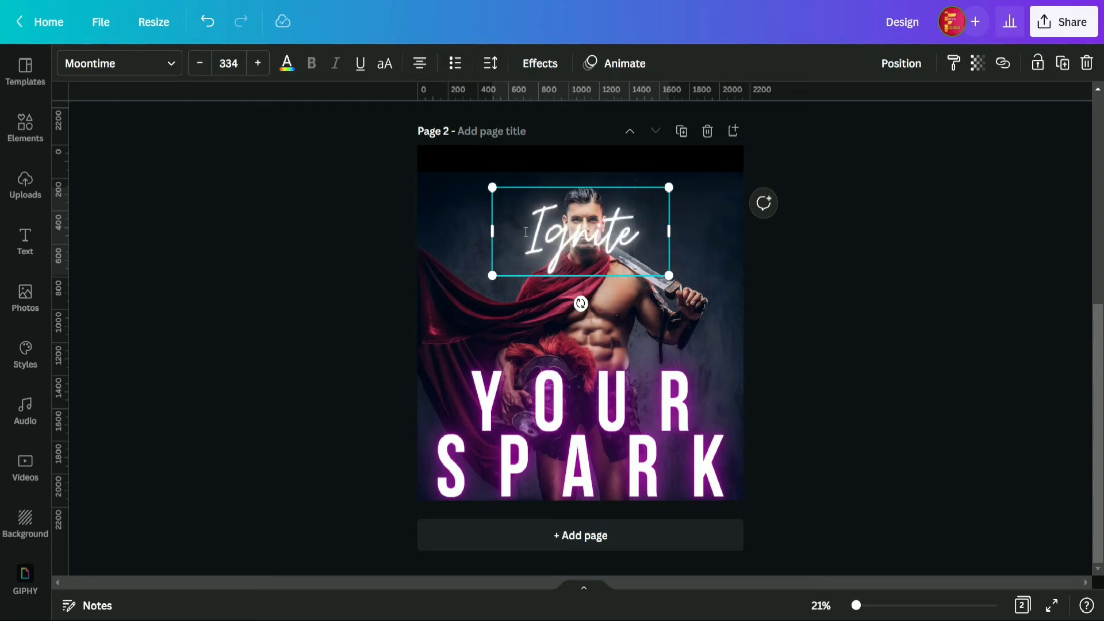
Set the font size of the "Ignite" text to 725.
click(229, 63)
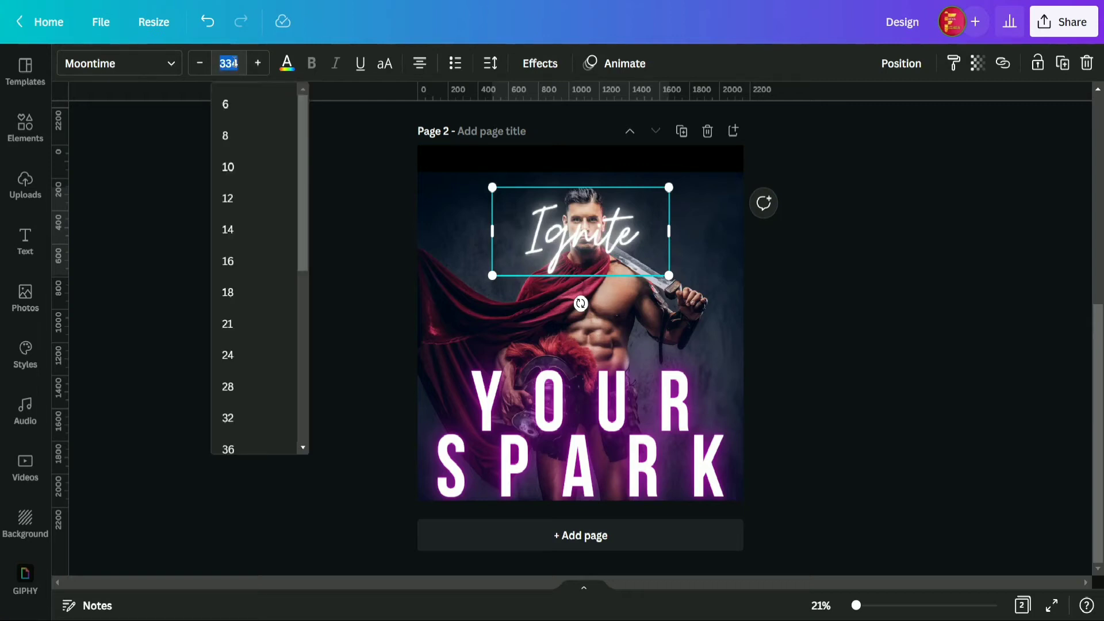
text(725)
key(Return)
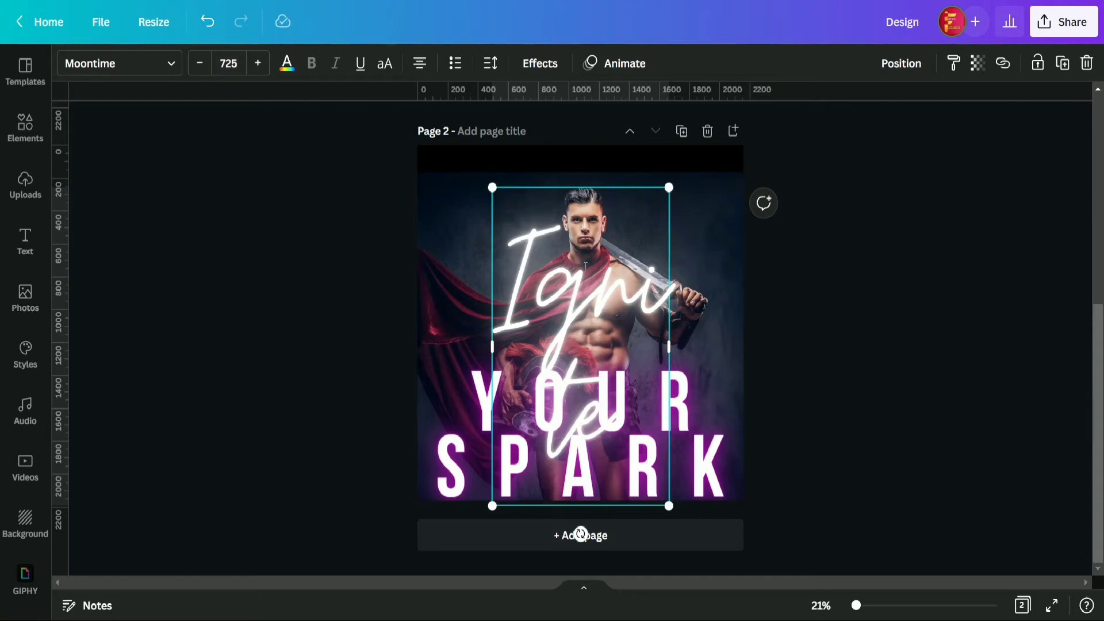
Widen the "Ignite" text box to the full page width and move it down to slightly overlap "YOUR".
drag(671, 348, 744, 348)
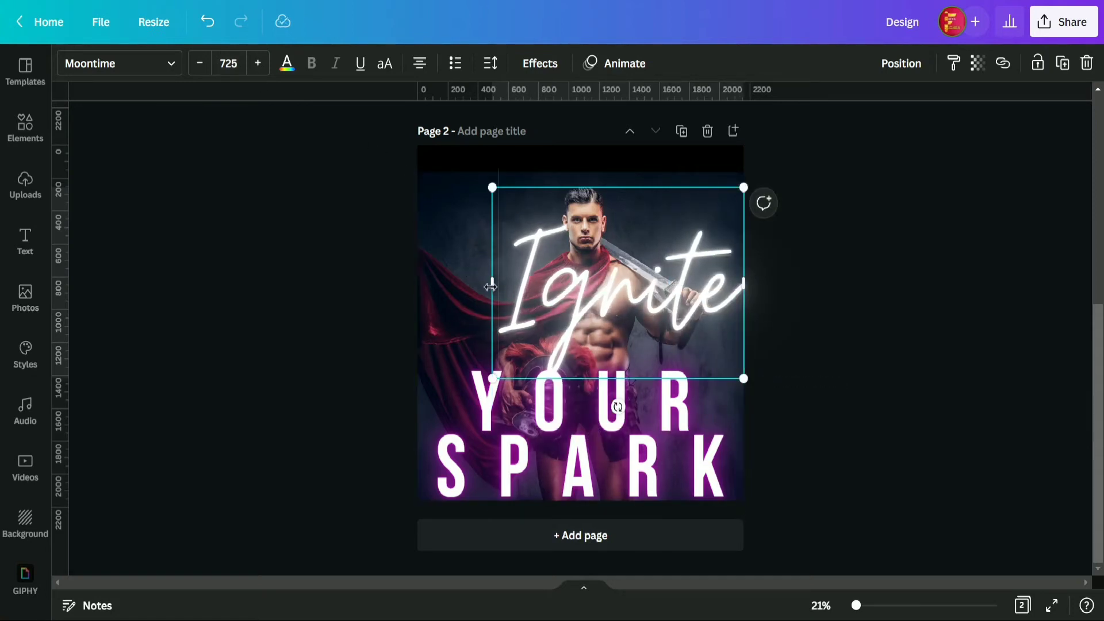
drag(494, 286, 418, 293)
click(845, 284)
drag(640, 282, 637, 335)
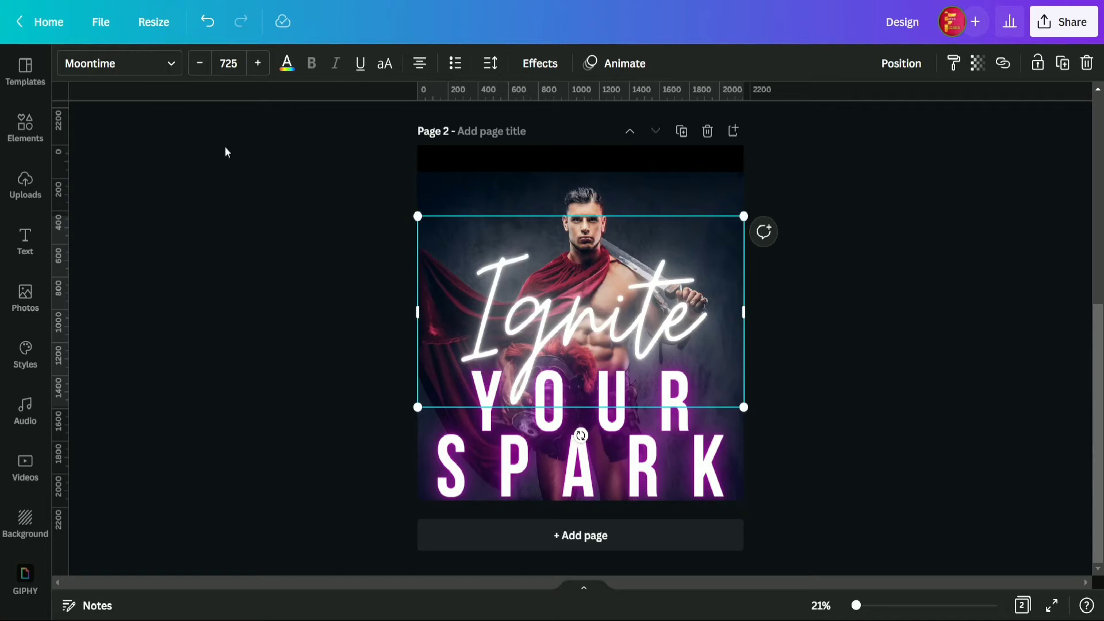
Search the elements for "gradient that fades transparent" and add the purple fading gradient to the page.
click(36, 136)
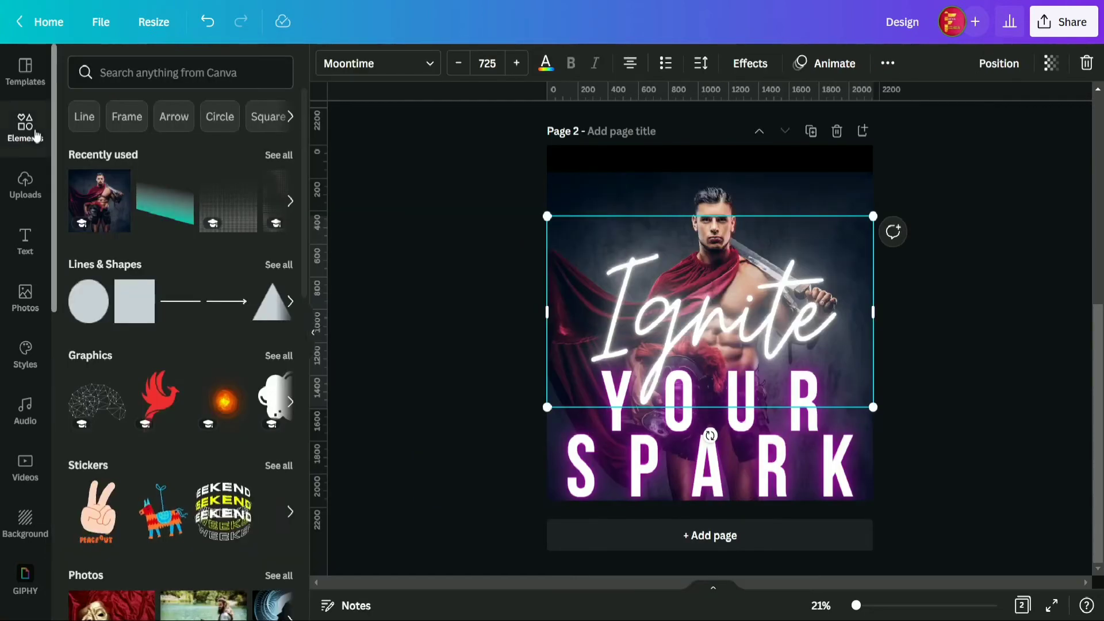
click(175, 72)
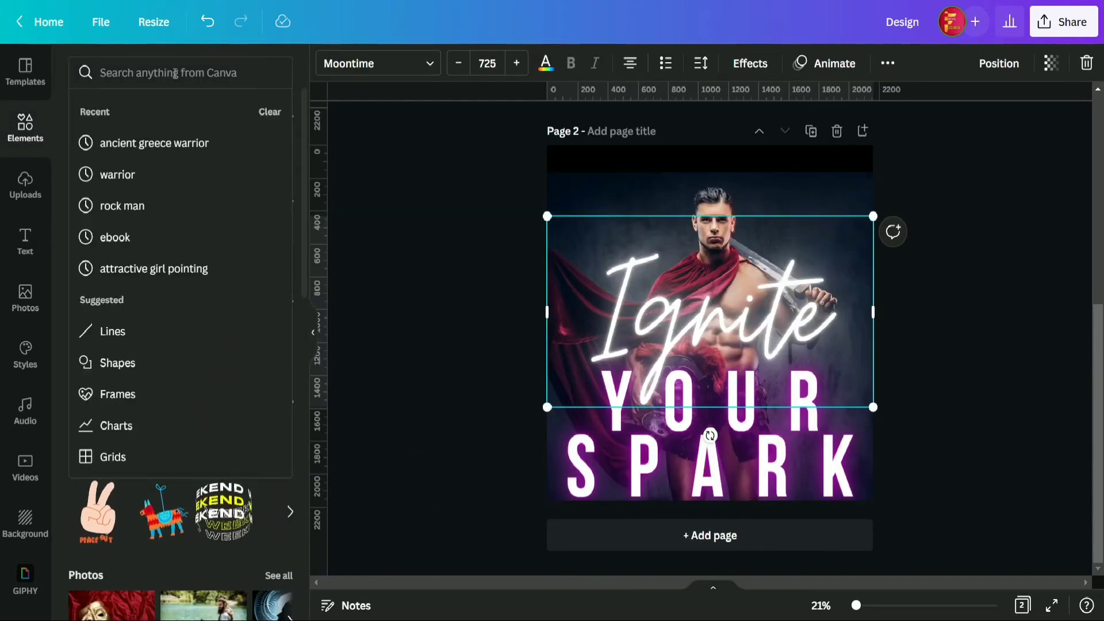
text(fade)
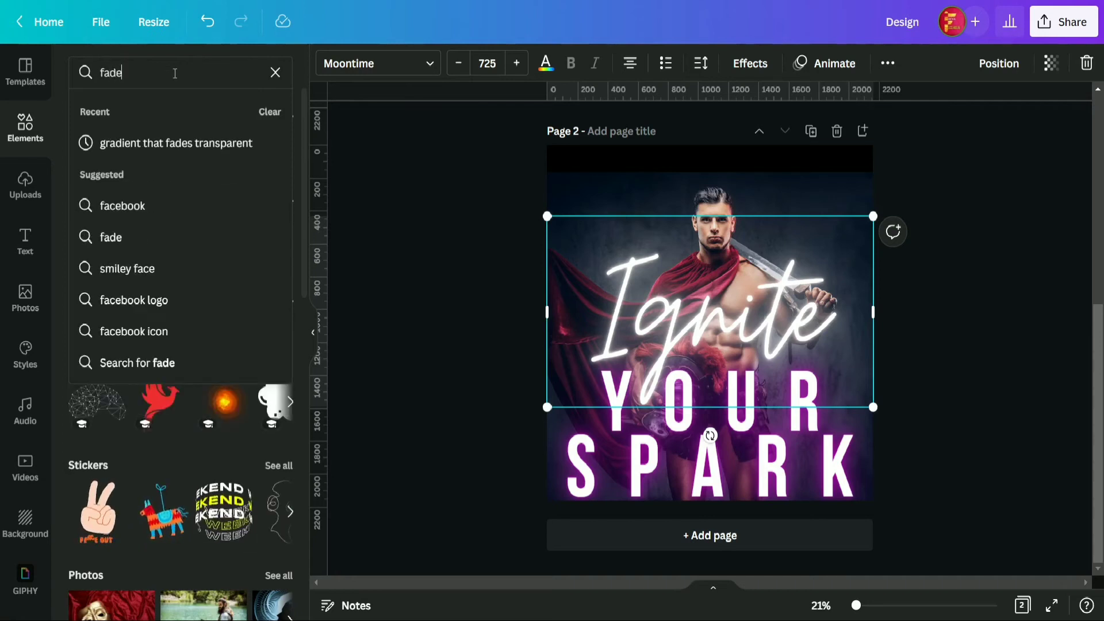
key(Down)
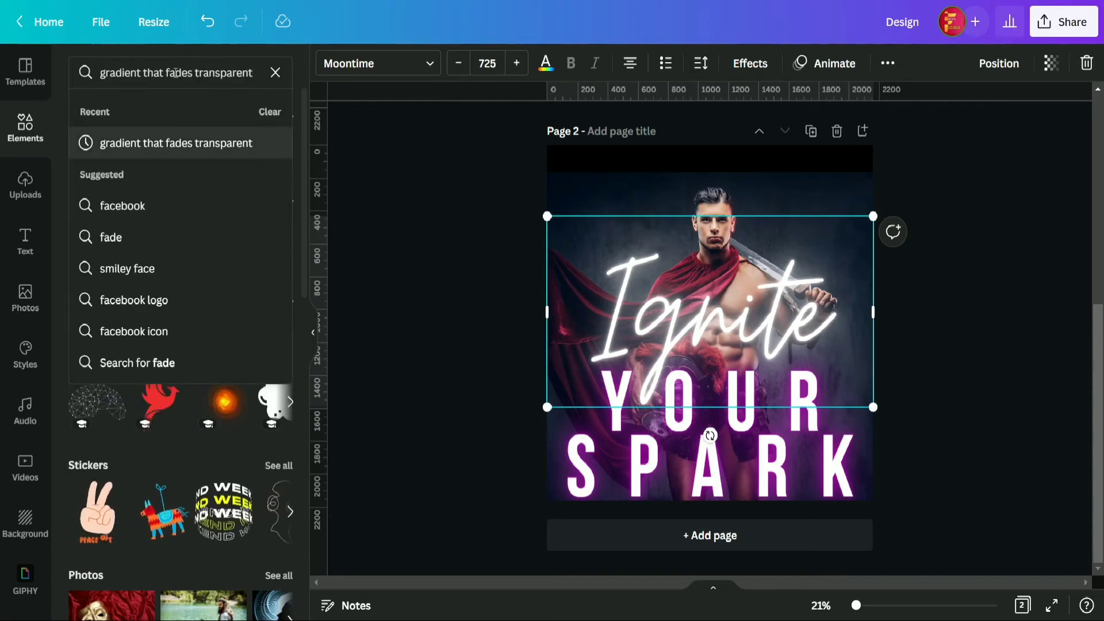
key(Return)
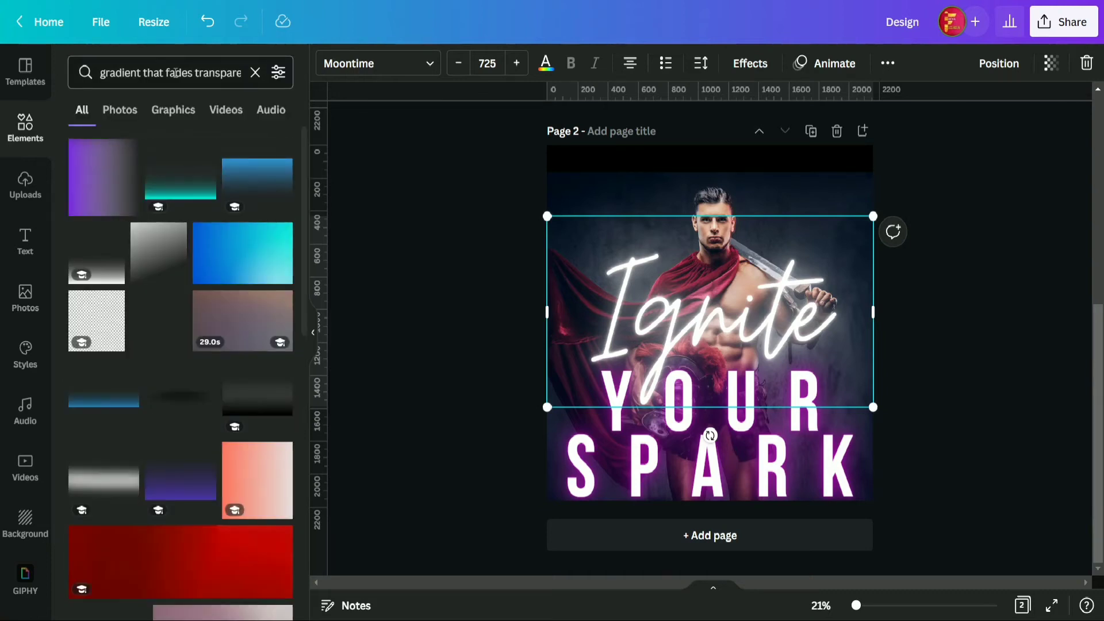
click(115, 188)
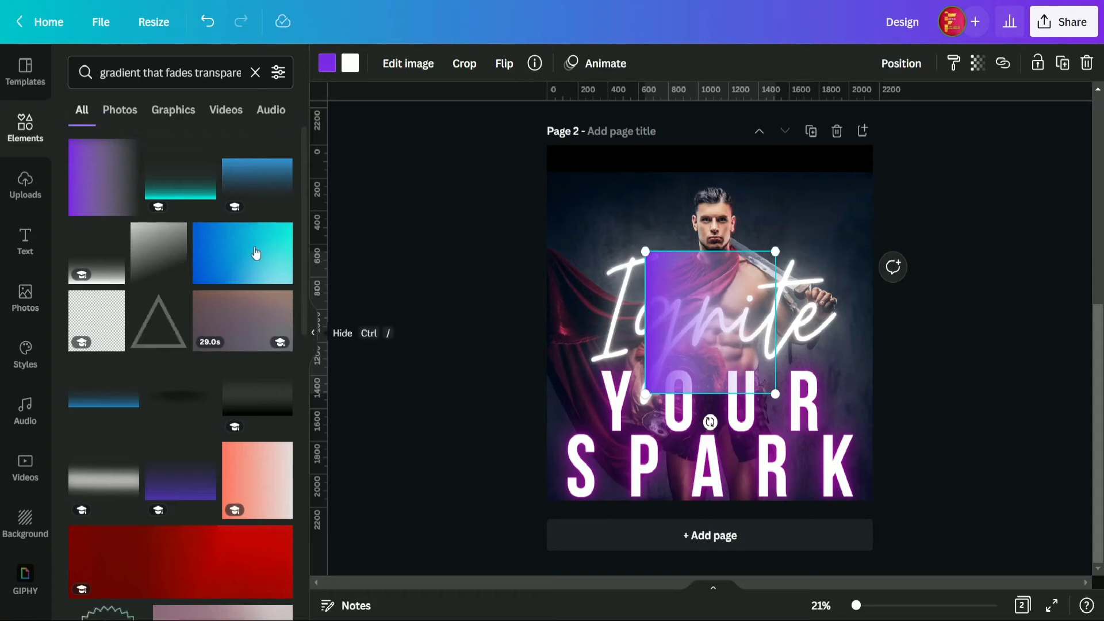
Change both the purple and the white colour of the gradient to black.
click(31, 148)
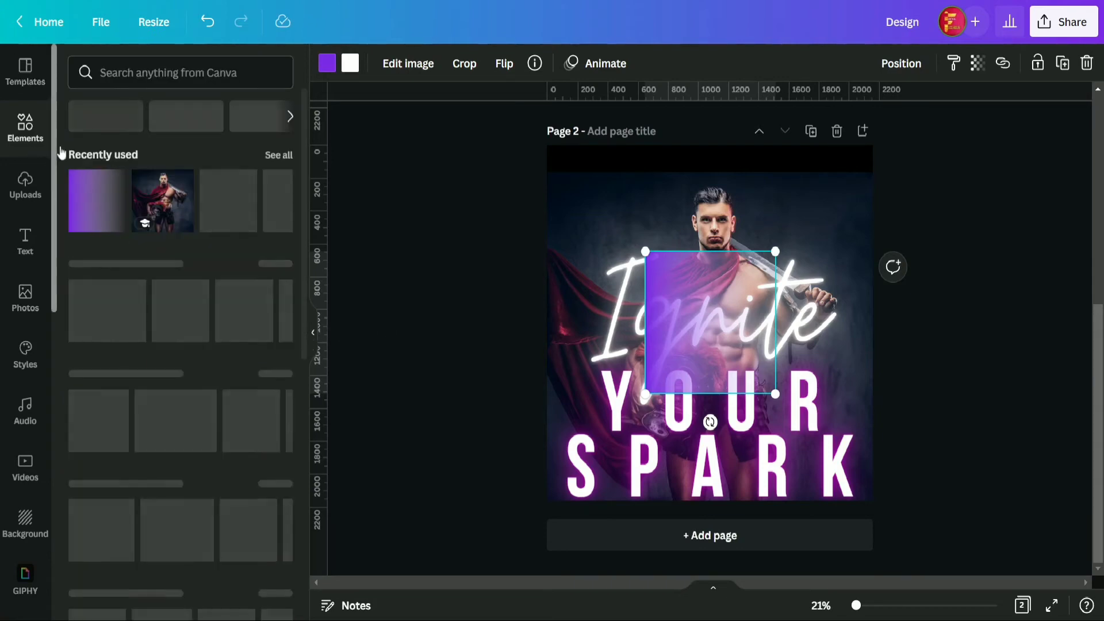
click(313, 335)
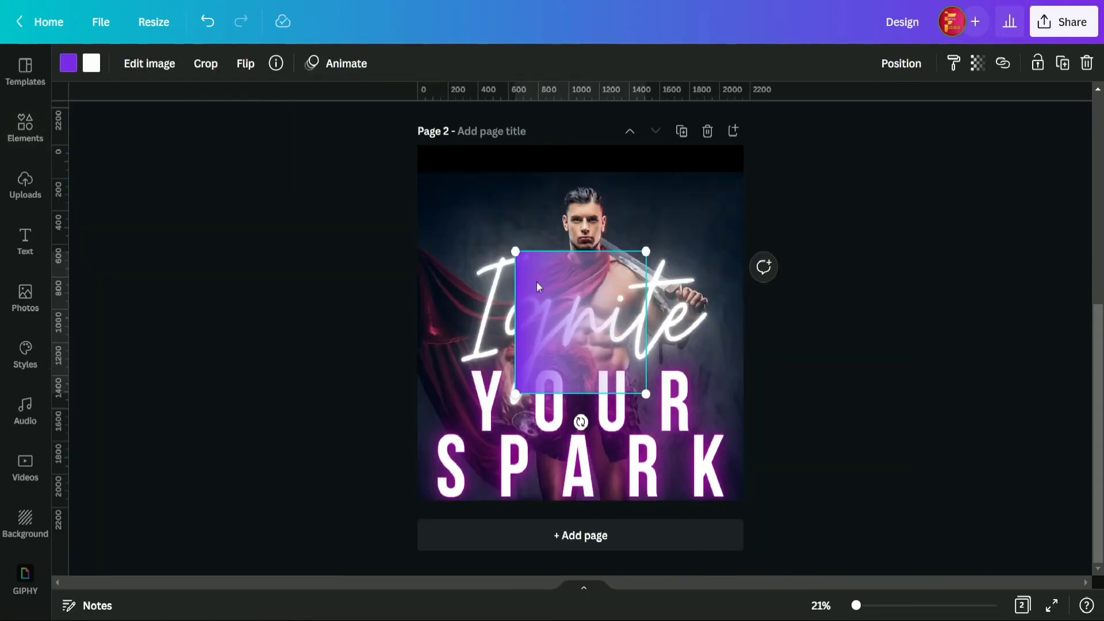
click(69, 64)
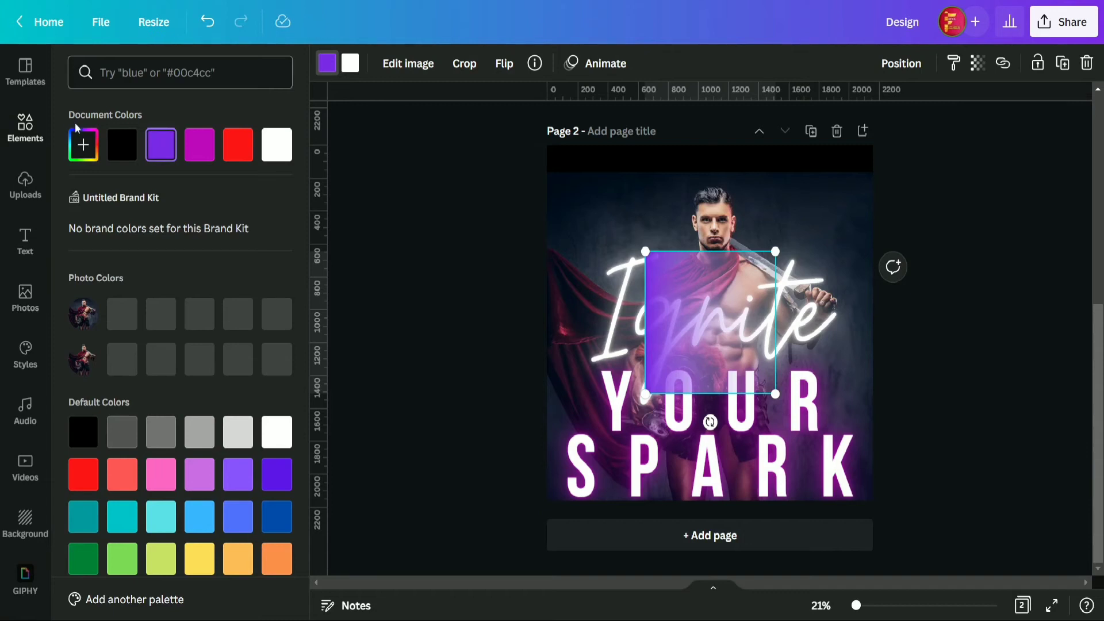
click(125, 153)
click(163, 149)
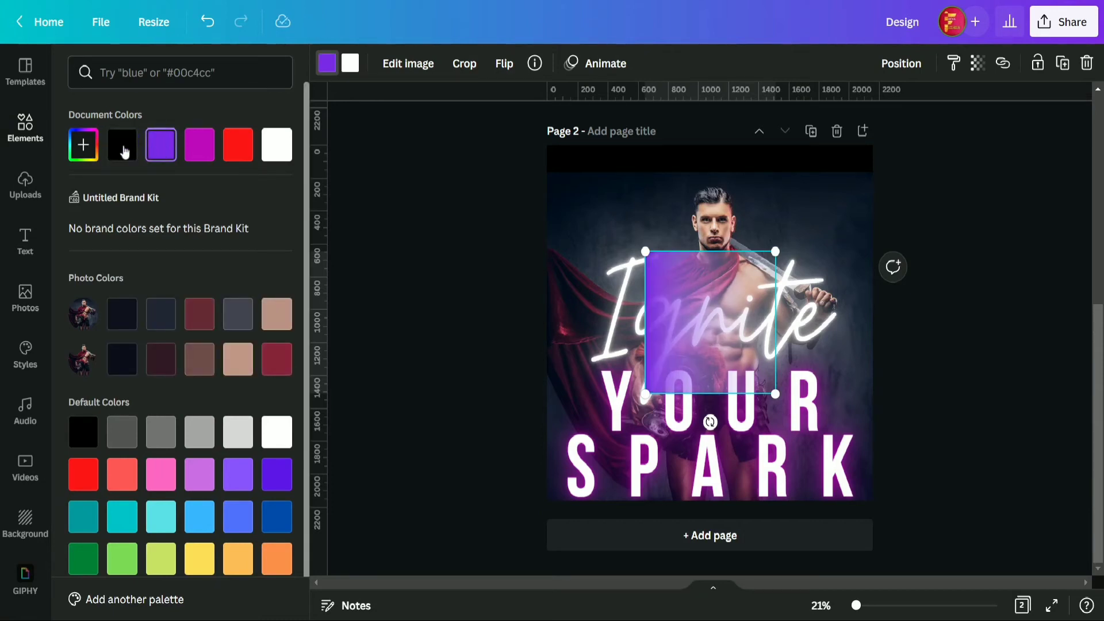
click(120, 148)
click(350, 64)
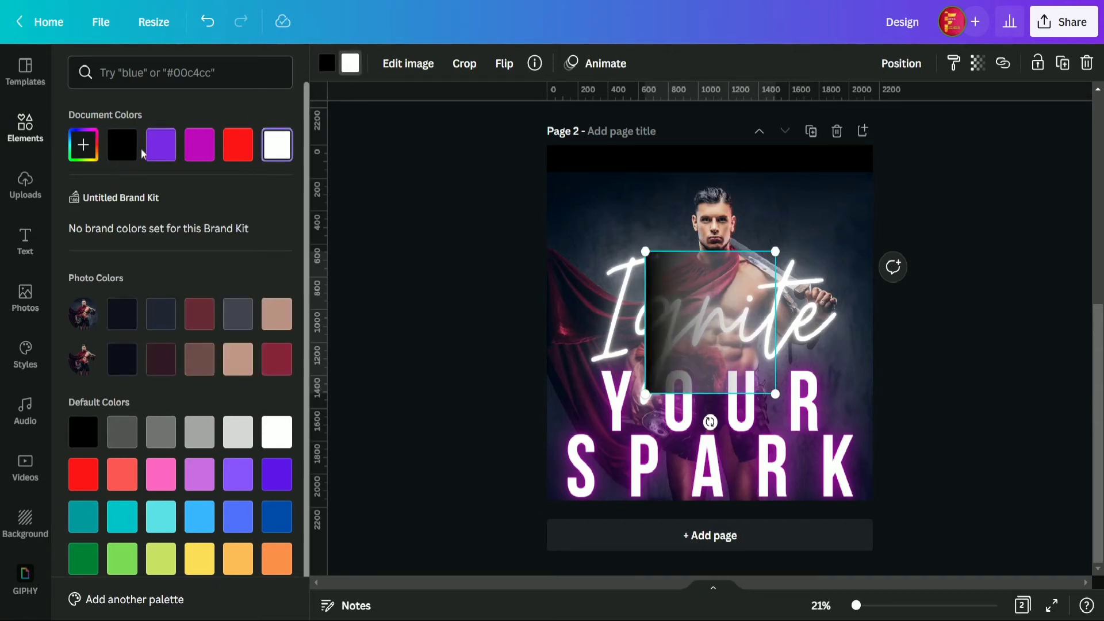
click(126, 154)
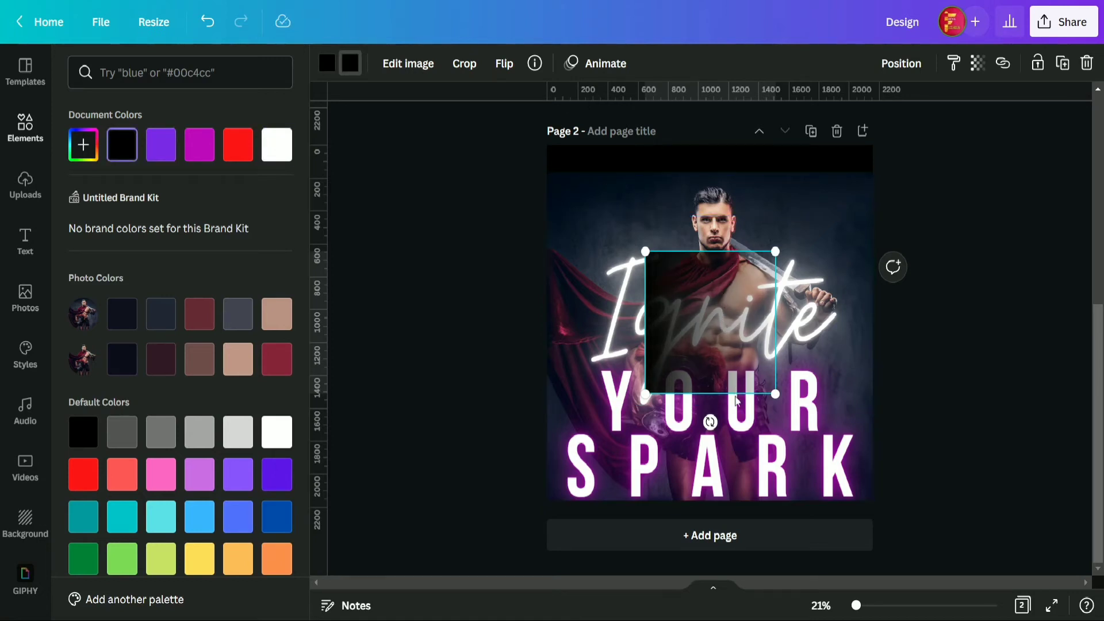
Rotate the black gradient a quarter turn so it fades downward and align it with the page's top-left corner.
drag(711, 423, 571, 325)
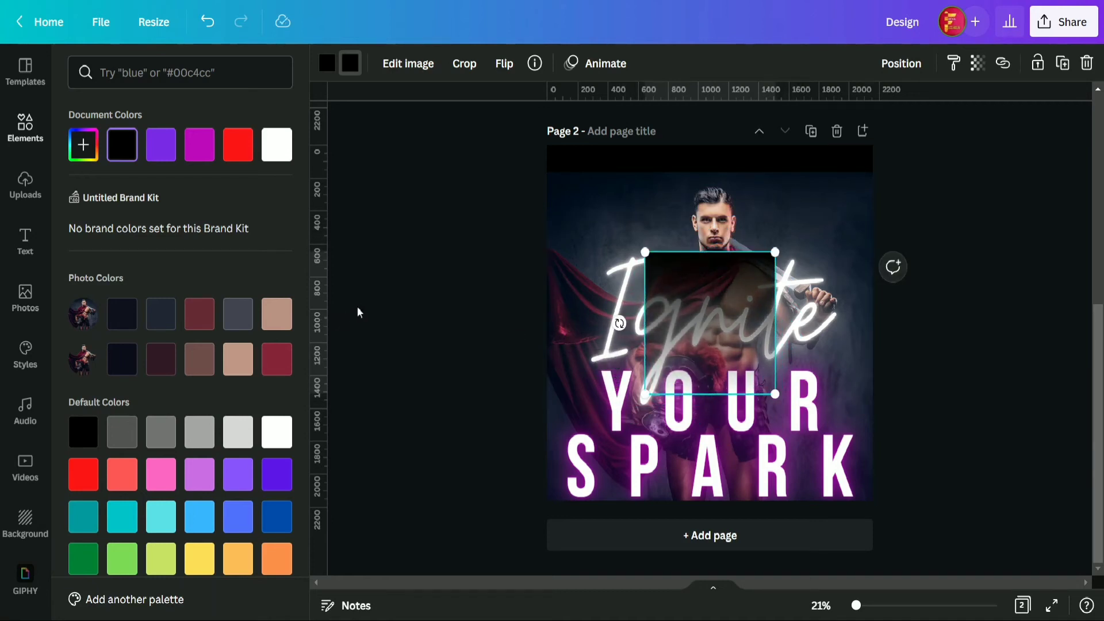
click(359, 307)
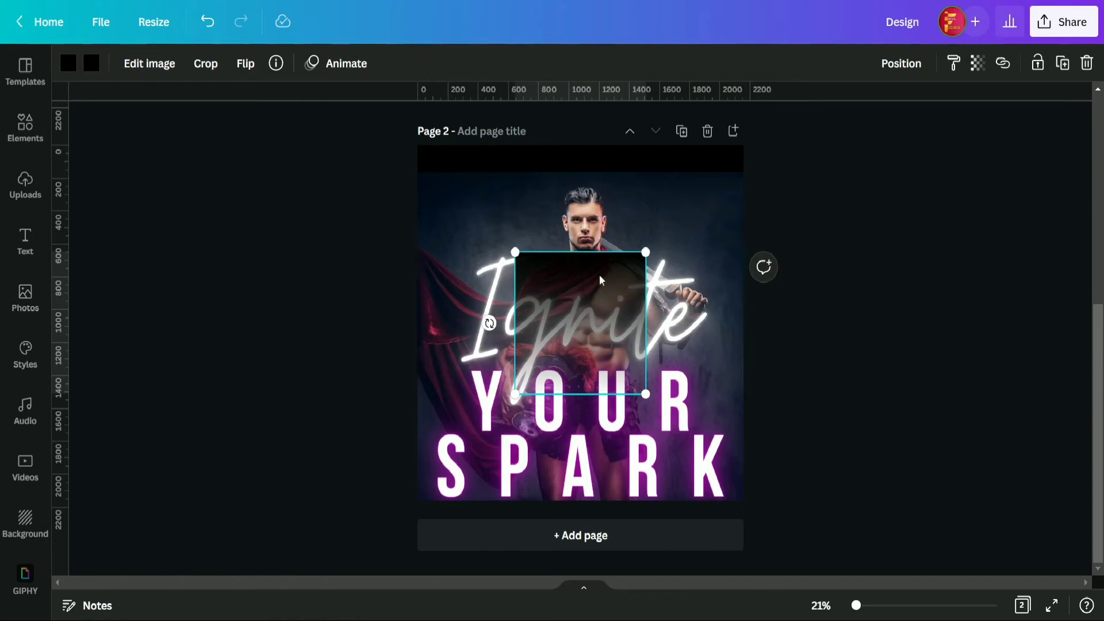
drag(600, 280, 505, 172)
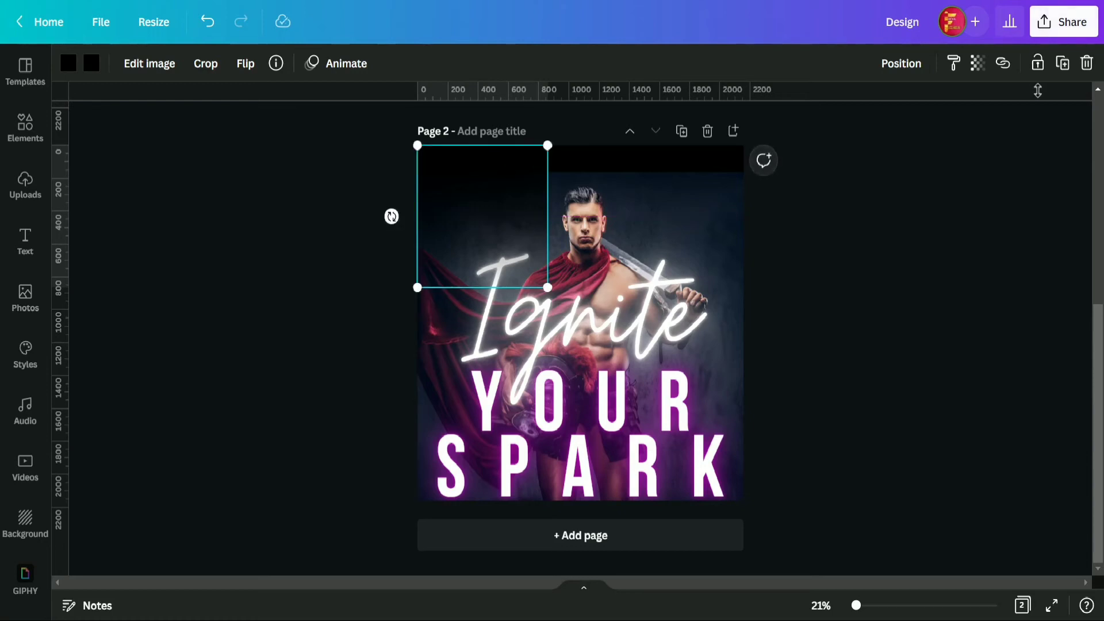
Duplicate the black gradient twice and line the copies up side by side to cover the page's full top edge.
click(1063, 63)
drag(492, 221, 616, 207)
click(506, 214)
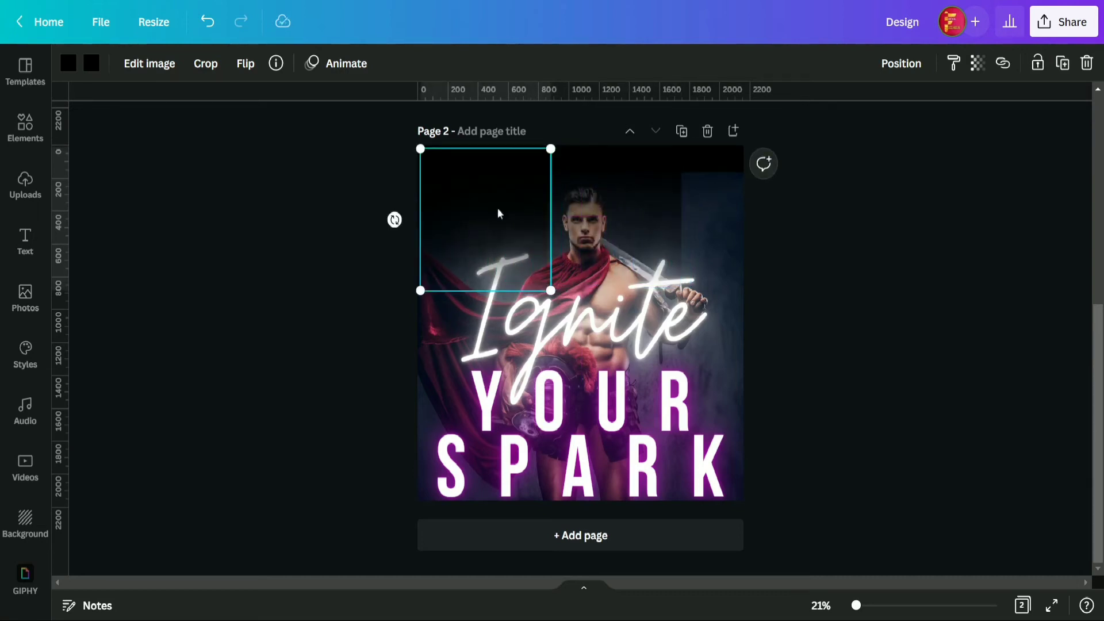
drag(499, 214, 766, 207)
click(605, 180)
drag(604, 180, 597, 180)
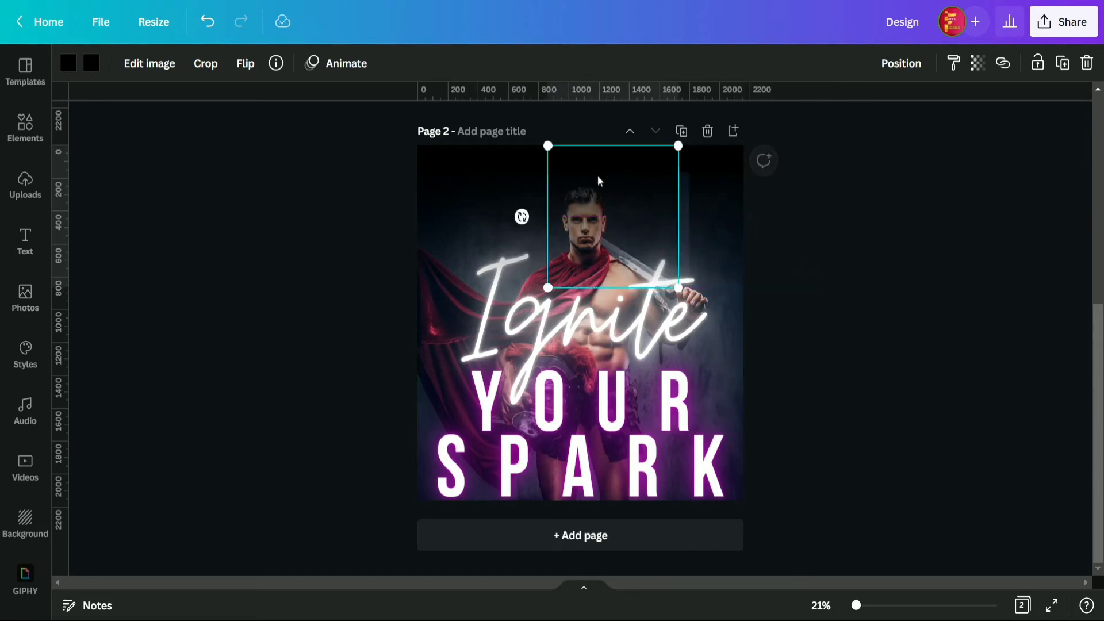
mouse_move(712, 180)
mouse_down()
mouse_move(692, 178)
mouse_move(701, 179)
mouse_up()
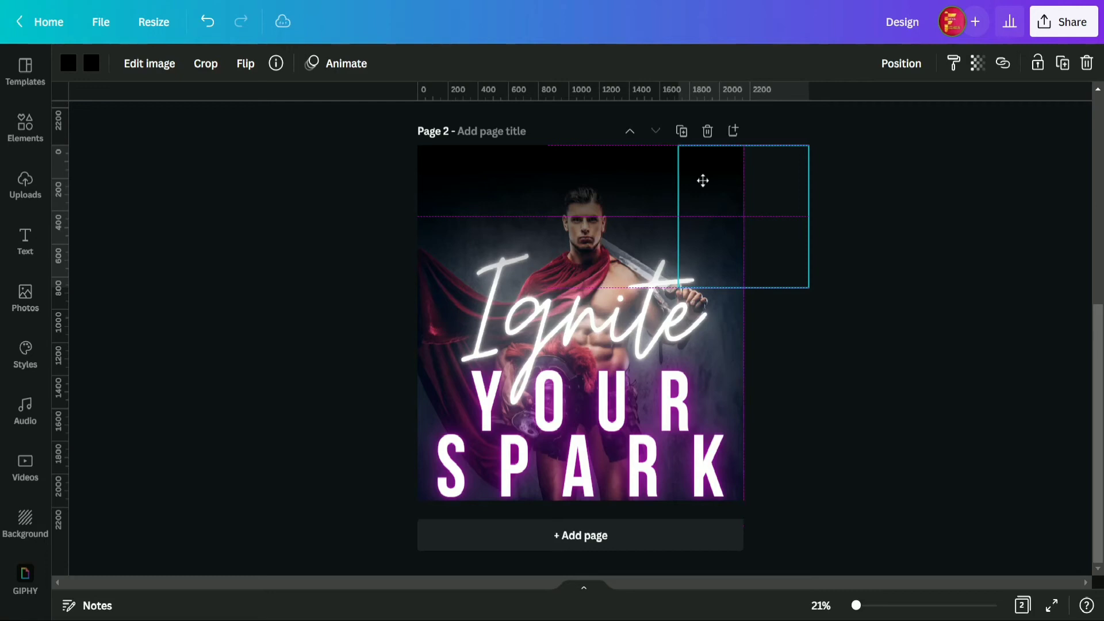
drag(703, 181, 703, 181)
click(867, 167)
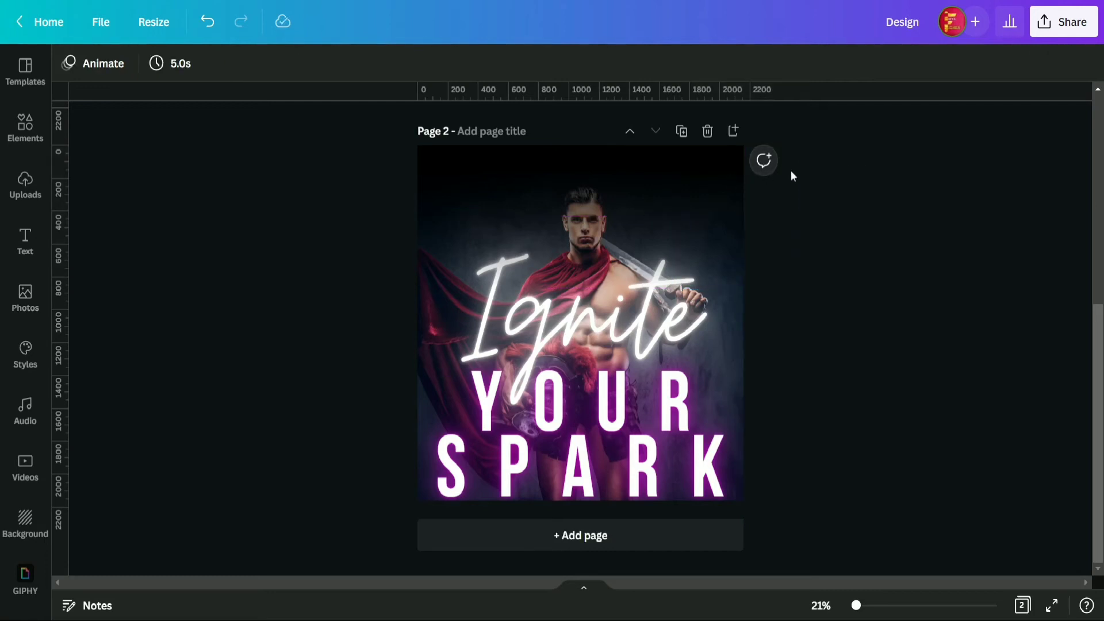
Group the three black gradients and centre the group horizontally on the page.
click(499, 170)
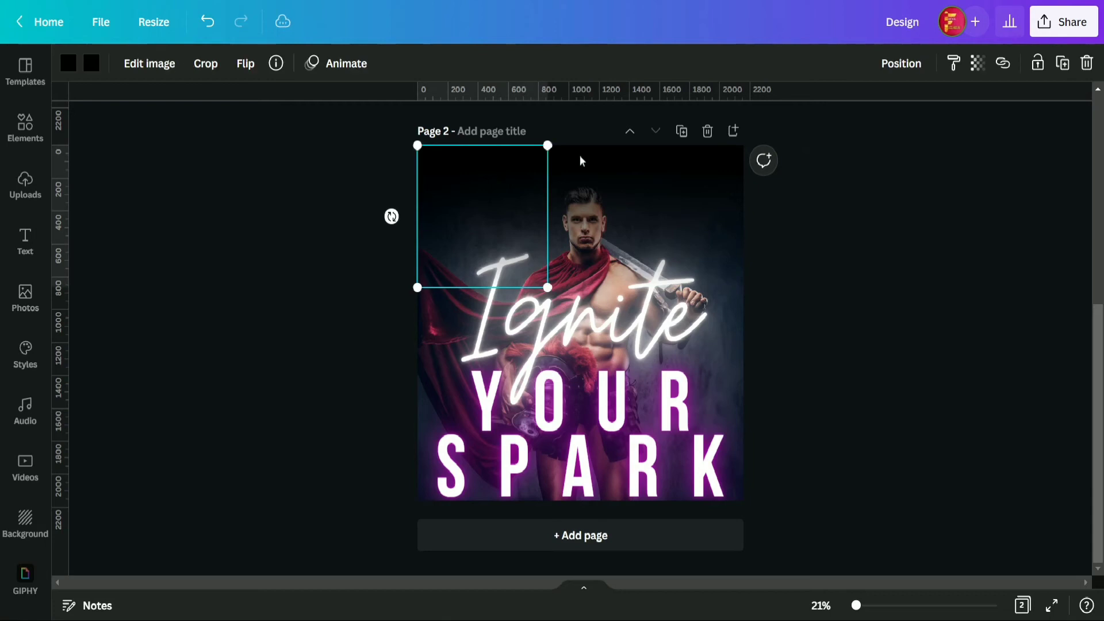
shift+click(625, 155)
shift+click(713, 157)
click(879, 64)
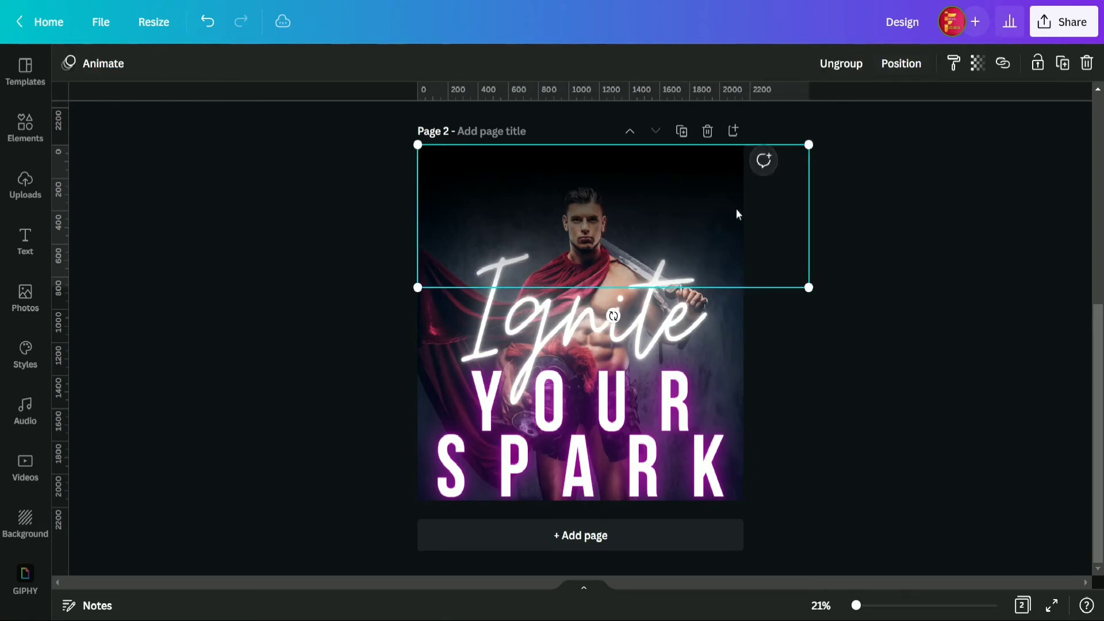
click(902, 73)
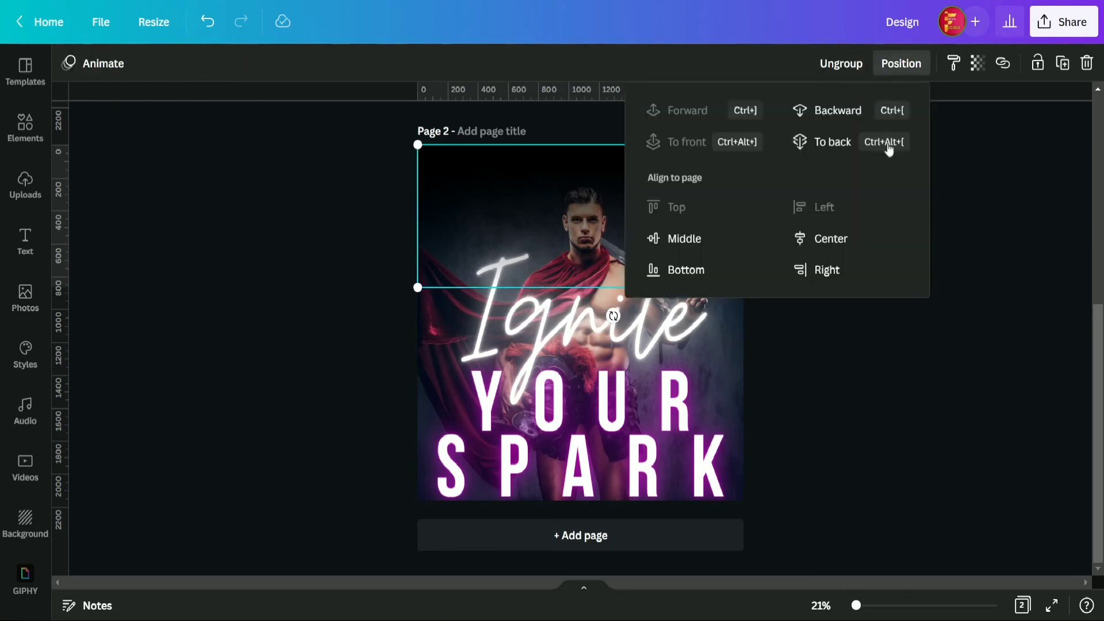
click(830, 241)
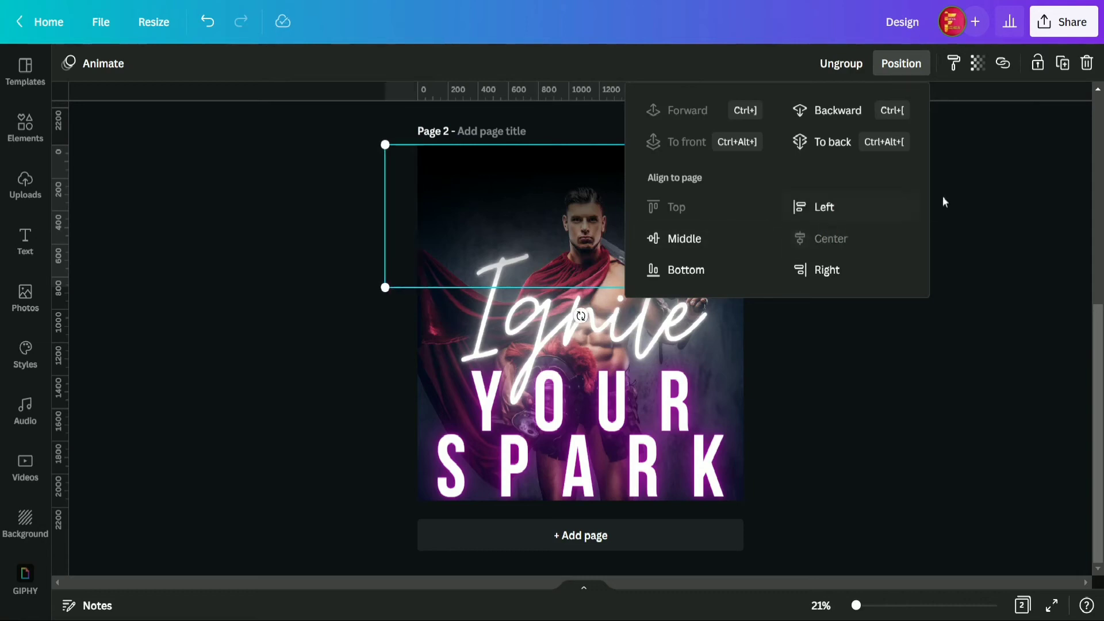
click(995, 177)
click(865, 182)
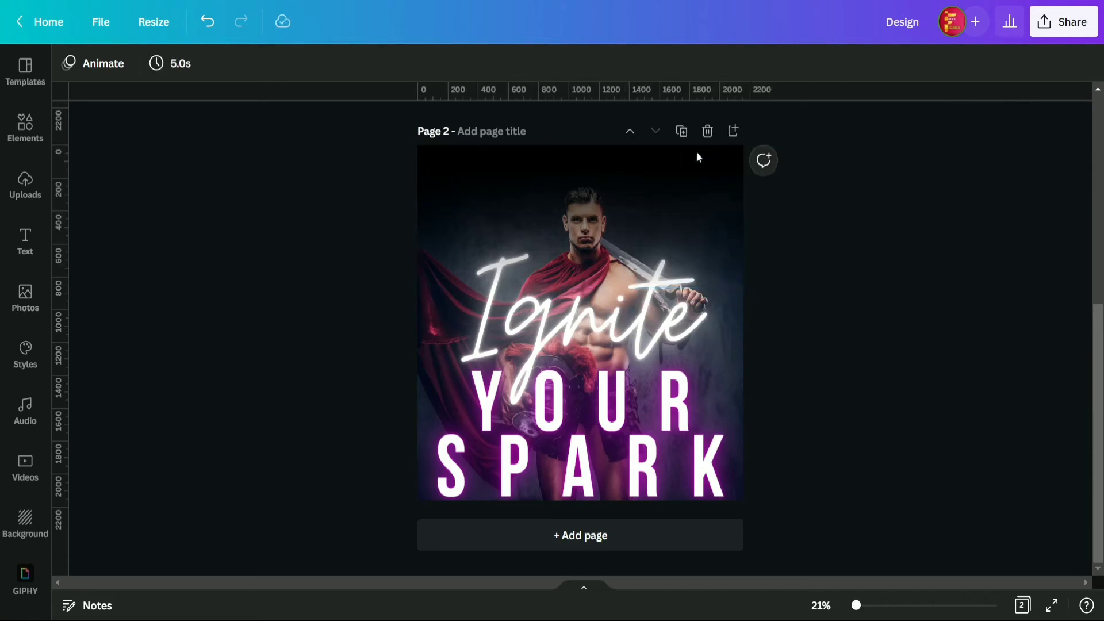
Send the gradient group to the back, then bring it forward to sit between the background photo and the warrior cutout.
click(647, 191)
right_click(647, 191)
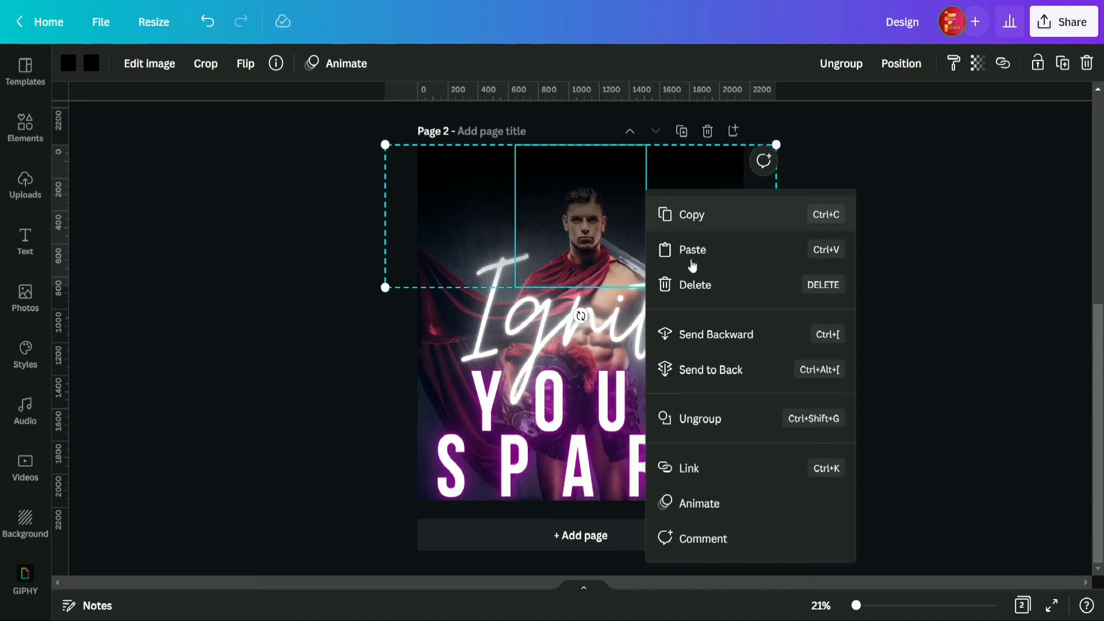
click(737, 371)
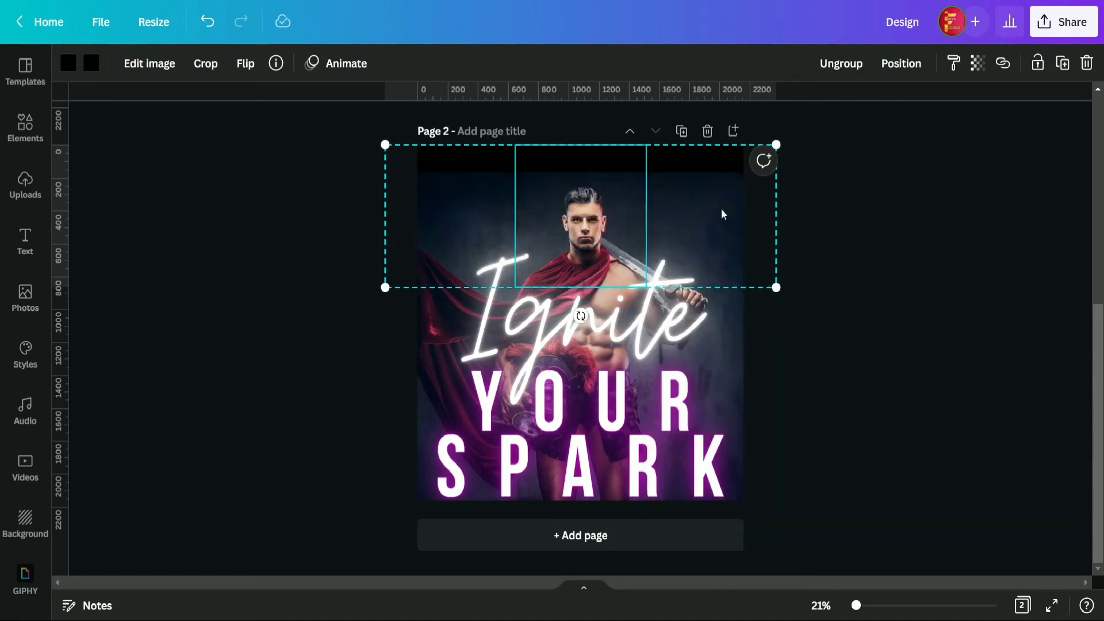
click(889, 70)
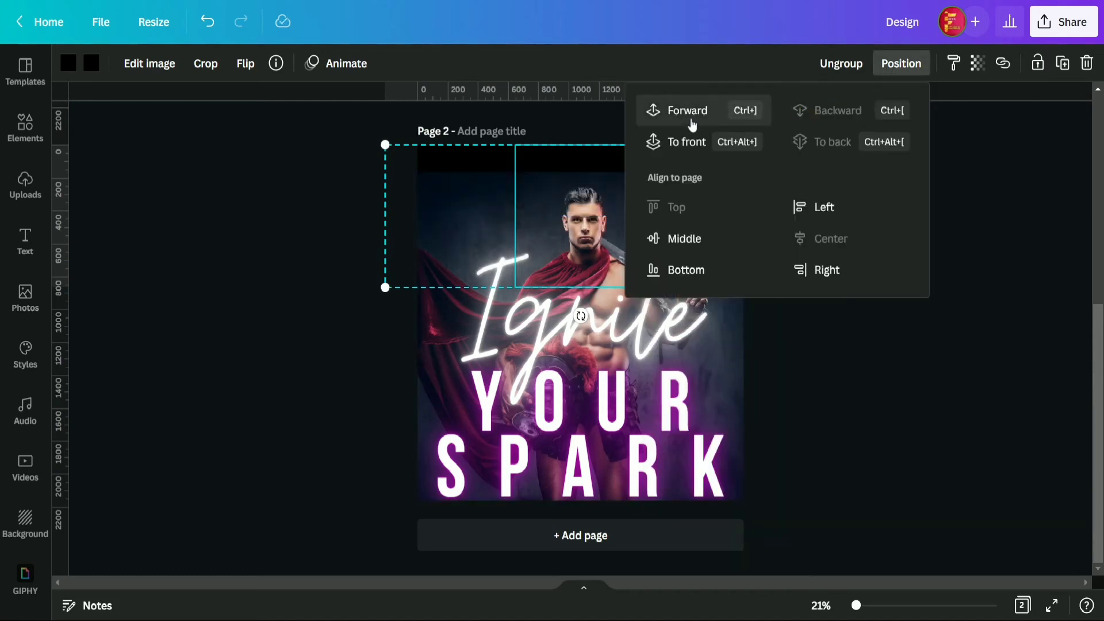
click(1061, 220)
click(1049, 221)
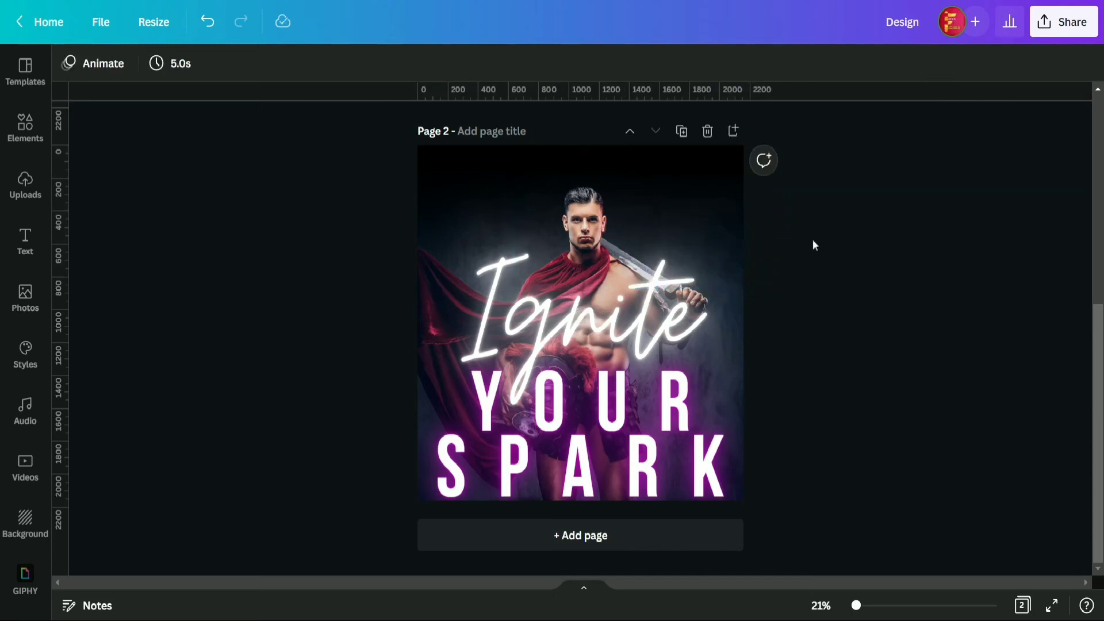
Move the "Ignite" text up to the top of the page and send it behind the warrior cutout.
click(657, 298)
drag(658, 274, 657, 194)
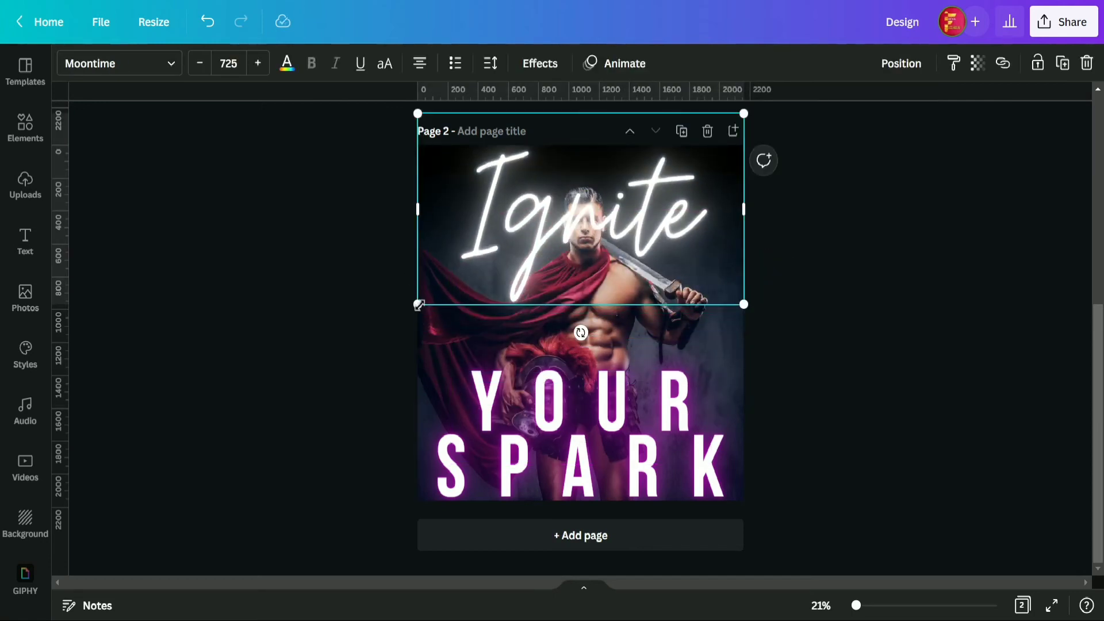
drag(420, 303, 422, 301)
drag(744, 305, 740, 306)
right_click(640, 203)
click(727, 351)
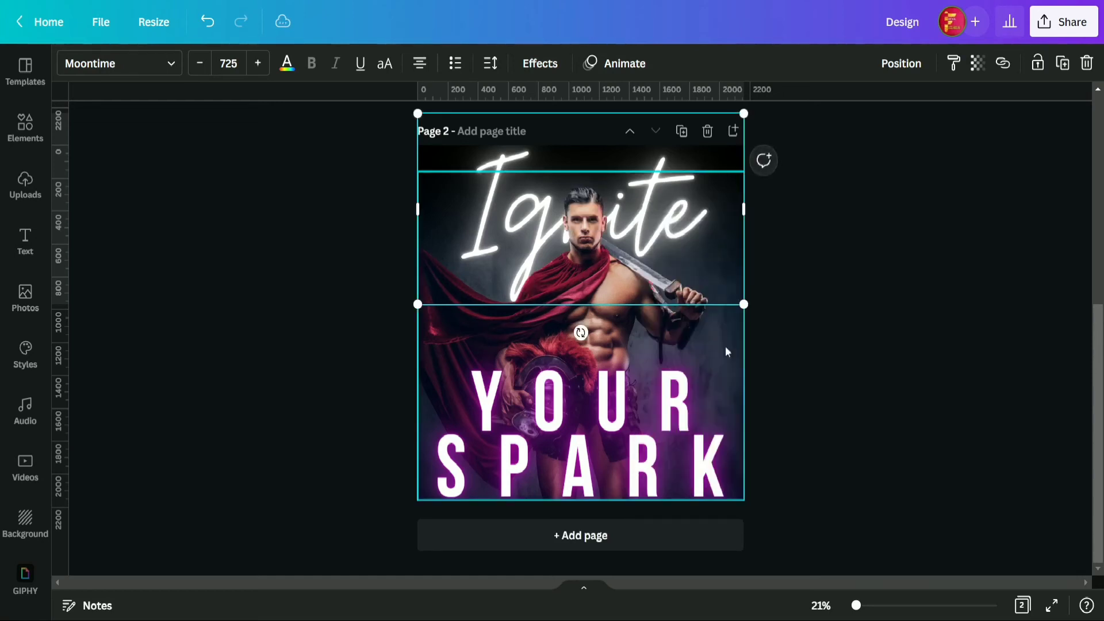
click(871, 255)
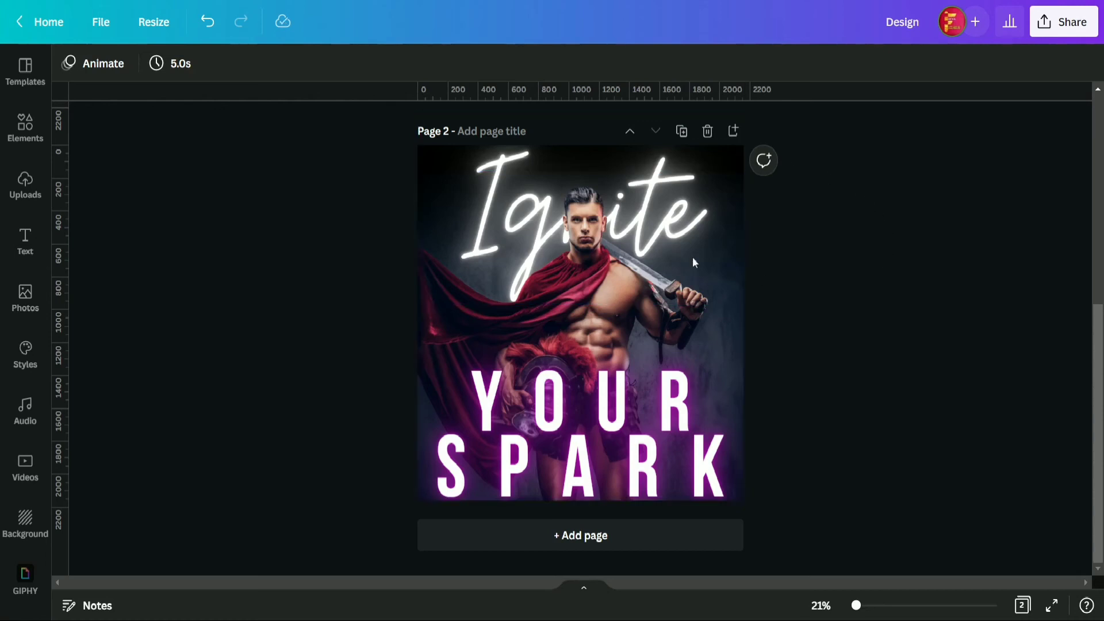
Nudge the "YOUR SPARK" text up slightly and change its neon colour to red.
click(698, 393)
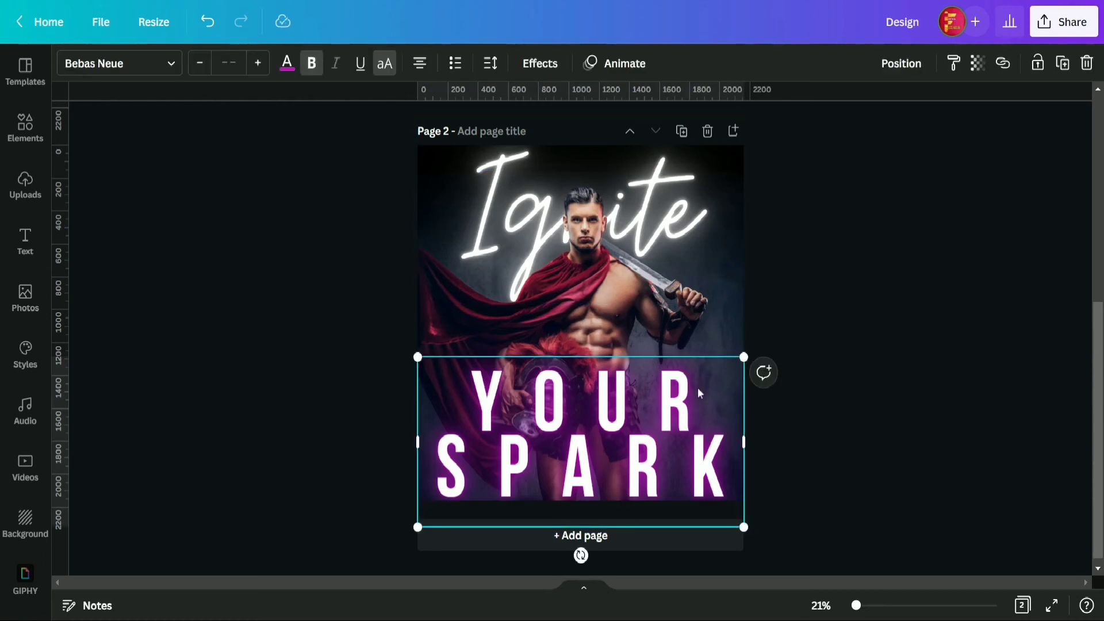
drag(700, 391, 696, 387)
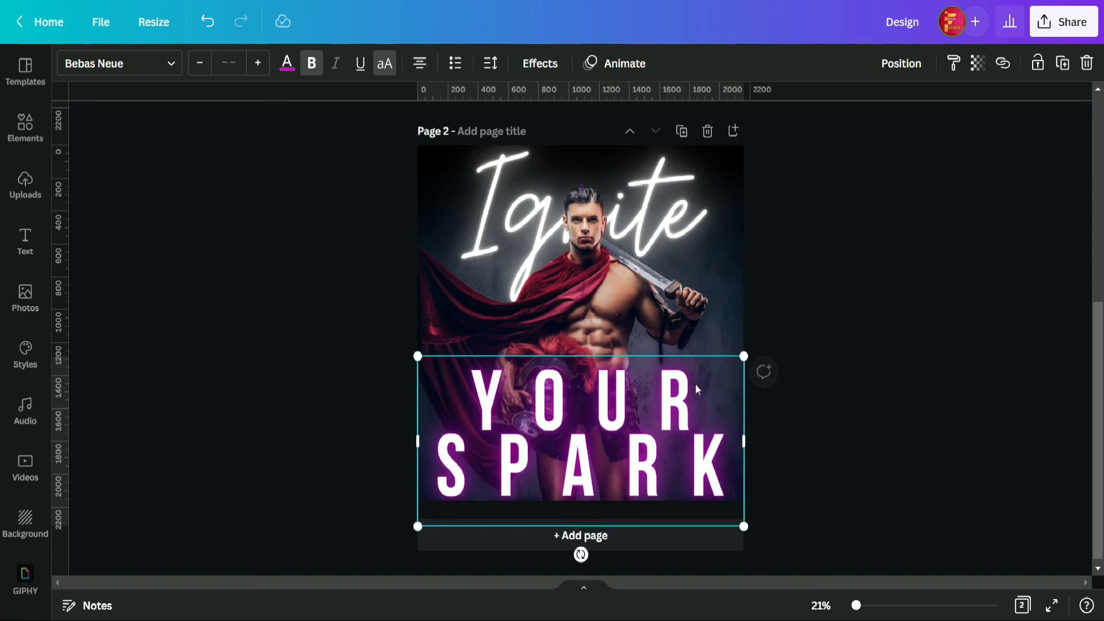
click(858, 333)
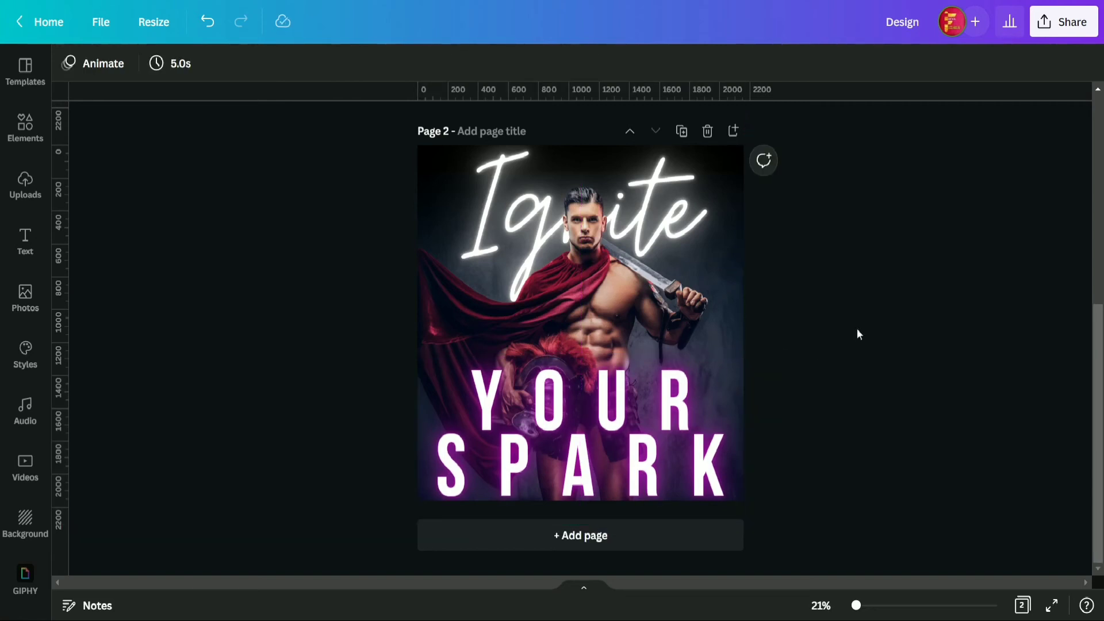
click(650, 412)
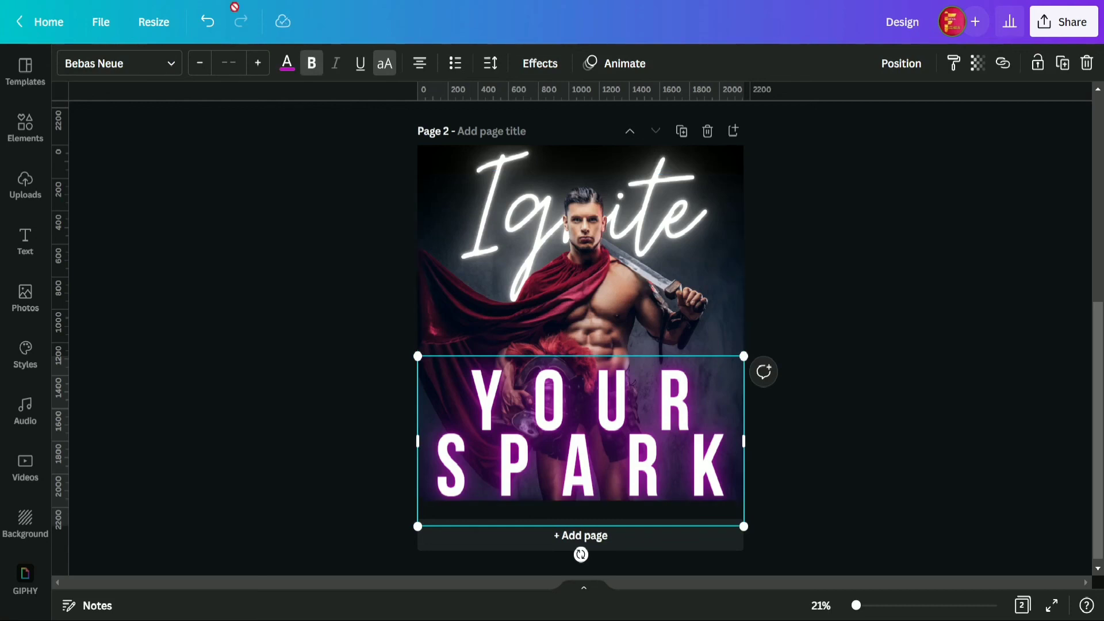
click(283, 72)
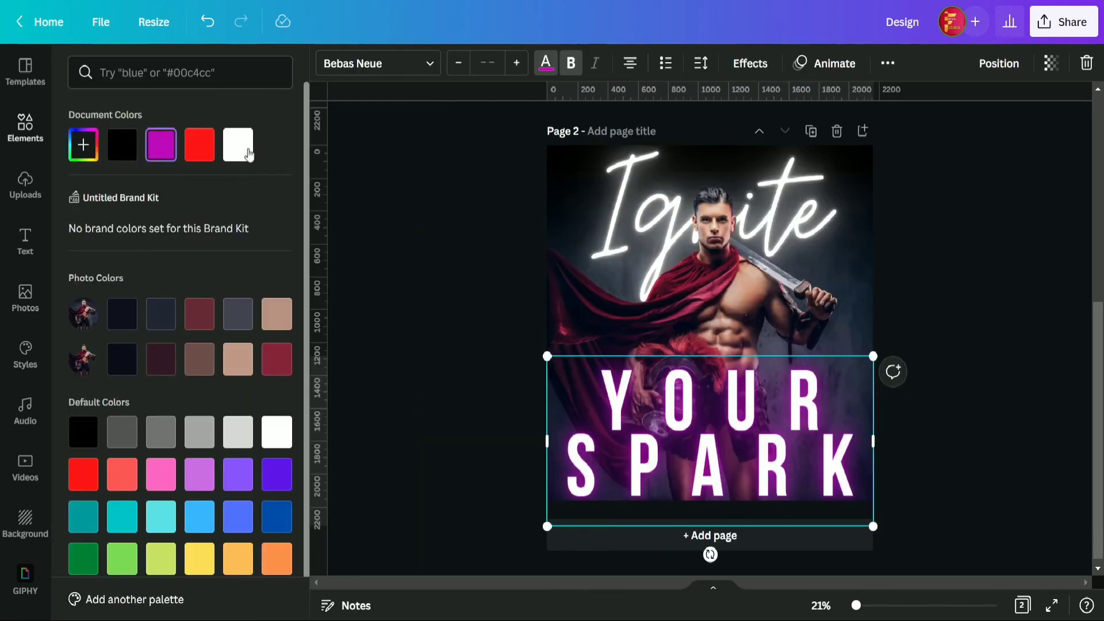
click(204, 153)
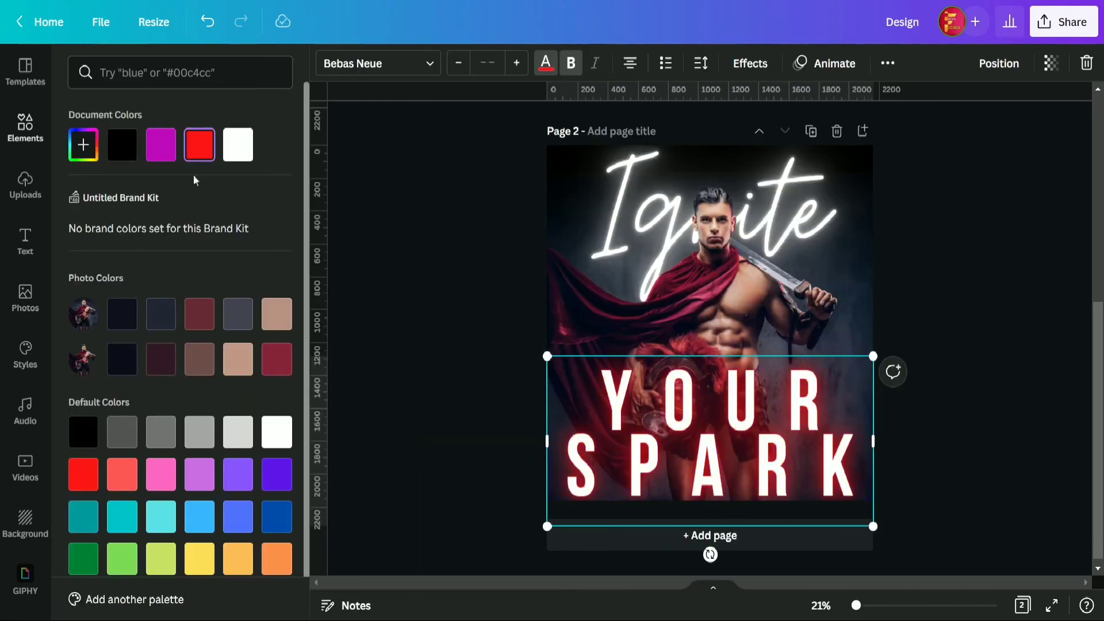
scroll(177, 329, down, 1)
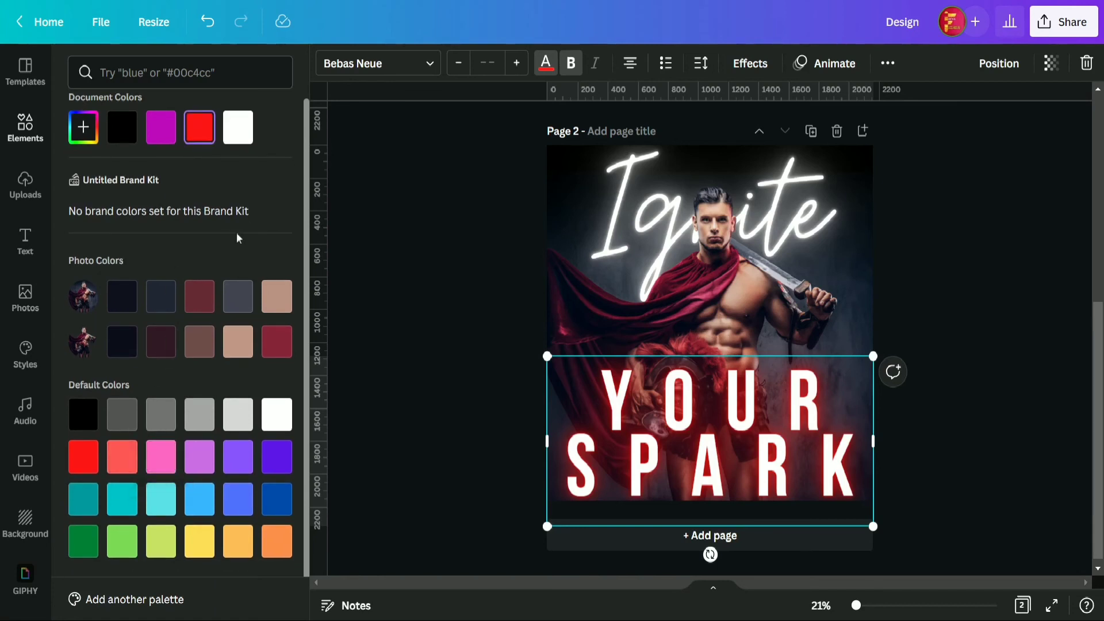
click(356, 192)
click(296, 199)
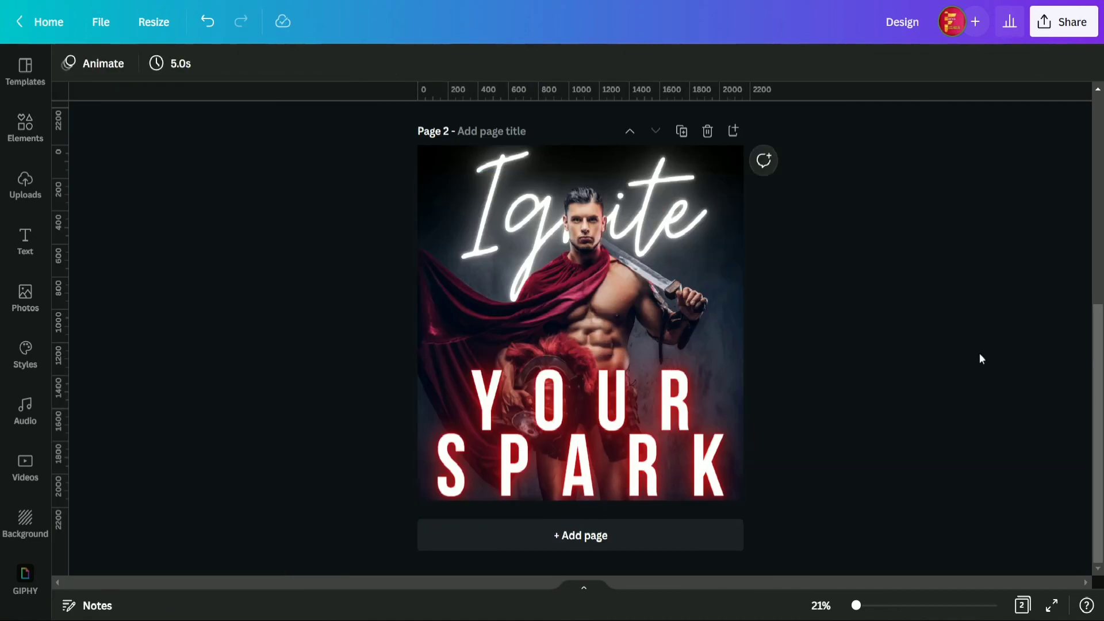
Set the Neon effect intensity of the "Ignite" text to 49.
click(700, 168)
click(530, 68)
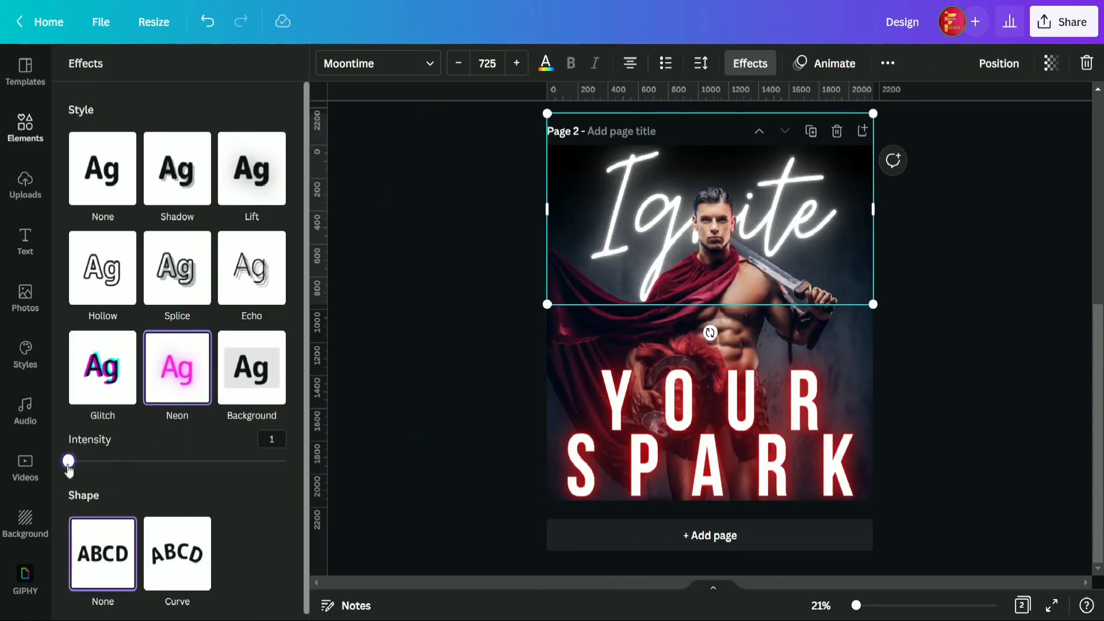
drag(69, 469, 345, 471)
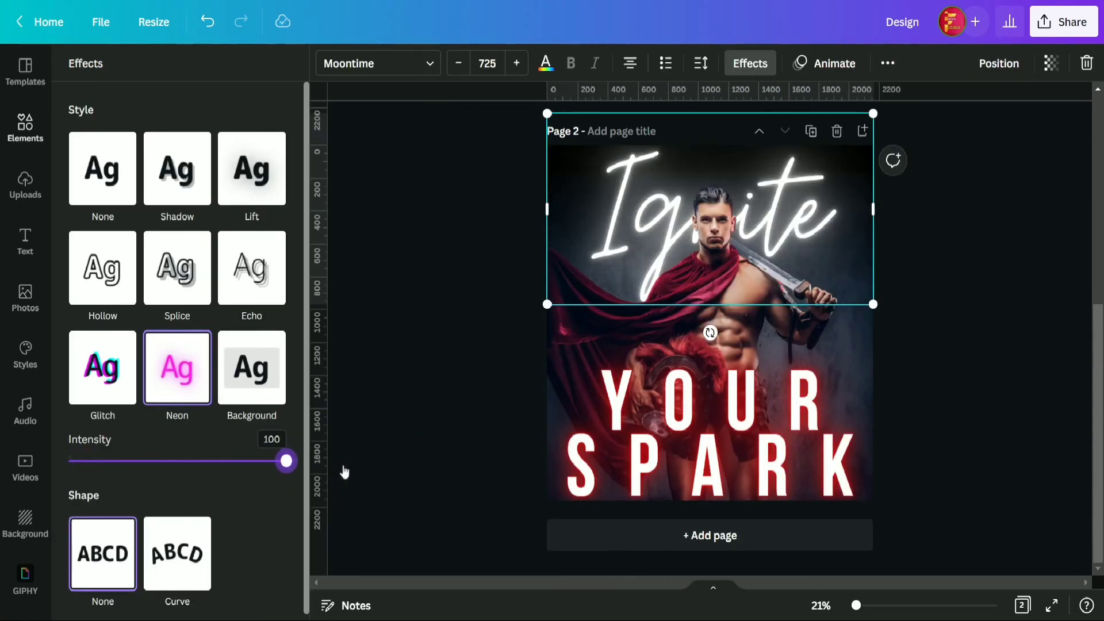
drag(212, 488, 175, 489)
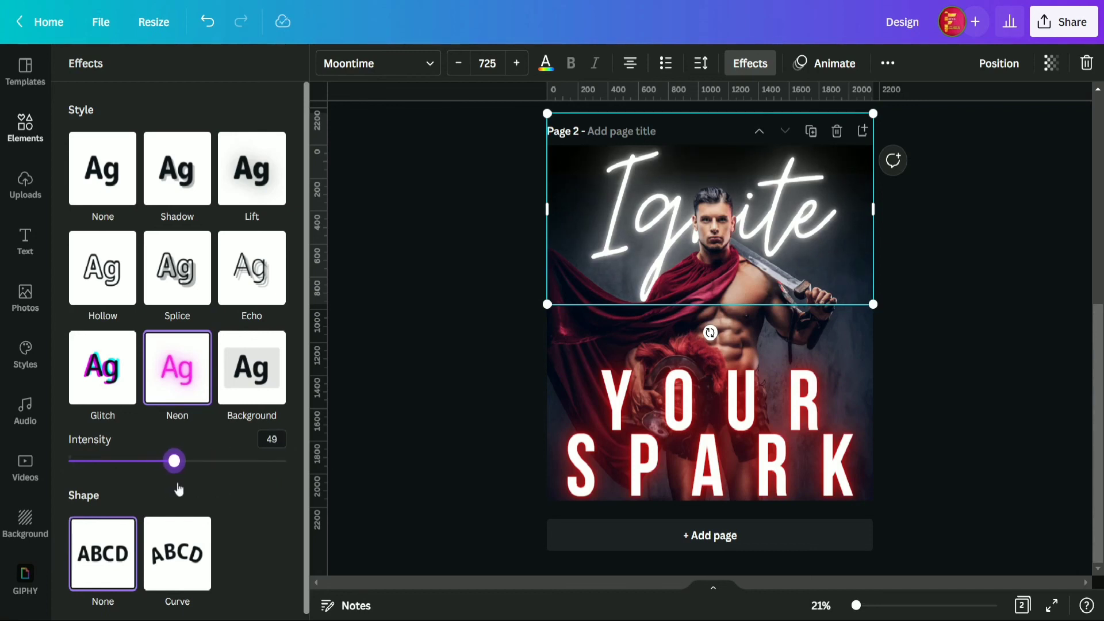
click(374, 357)
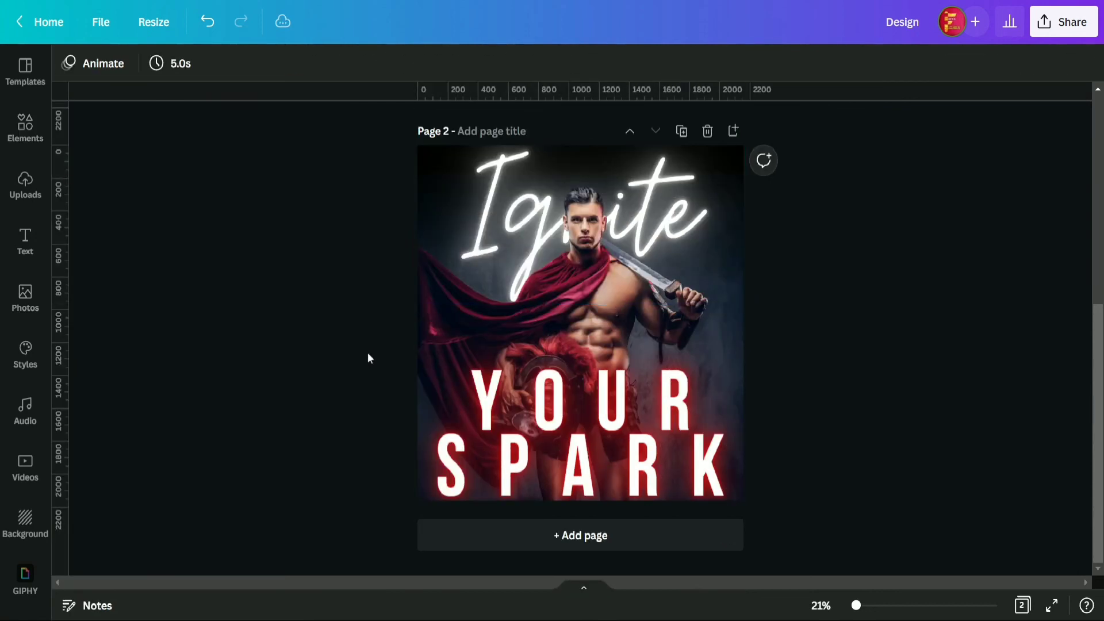
key(ctrl+z)
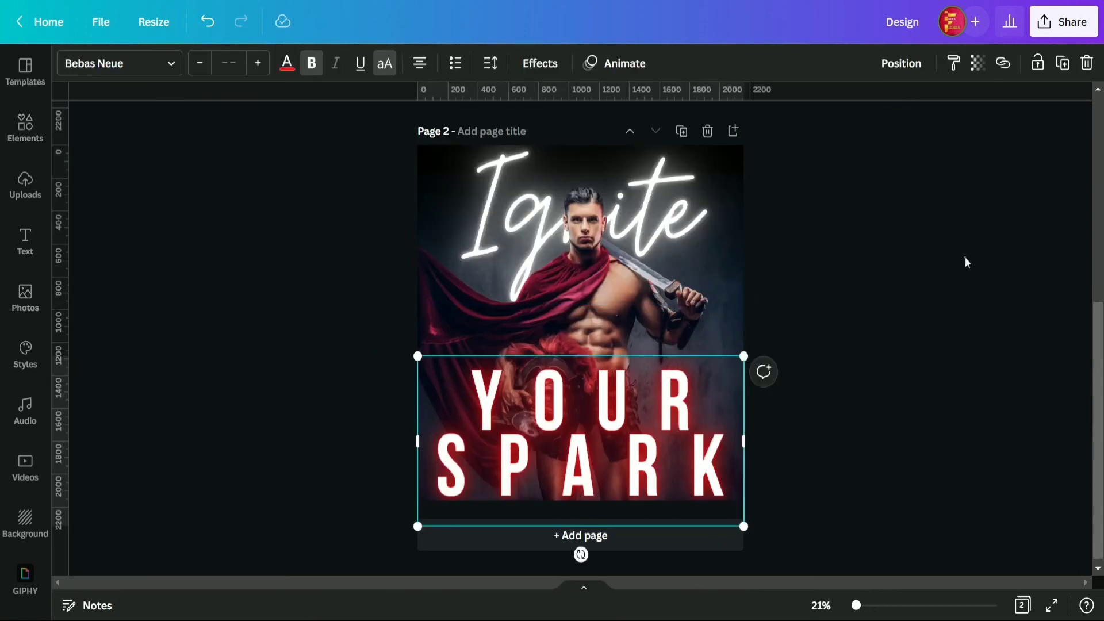
key(ctrl+y)
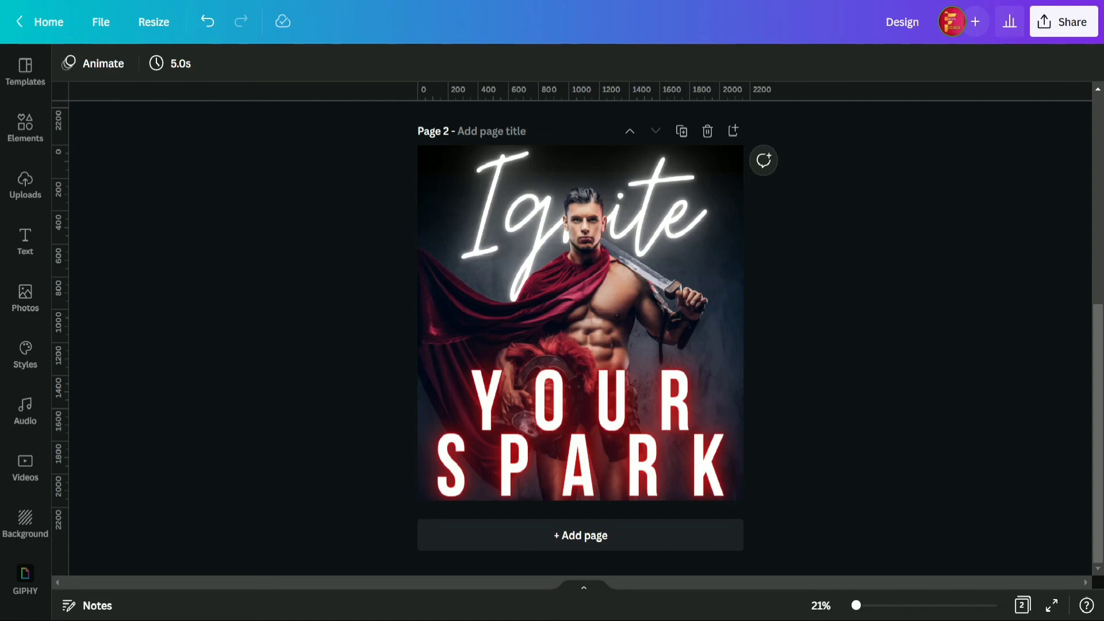